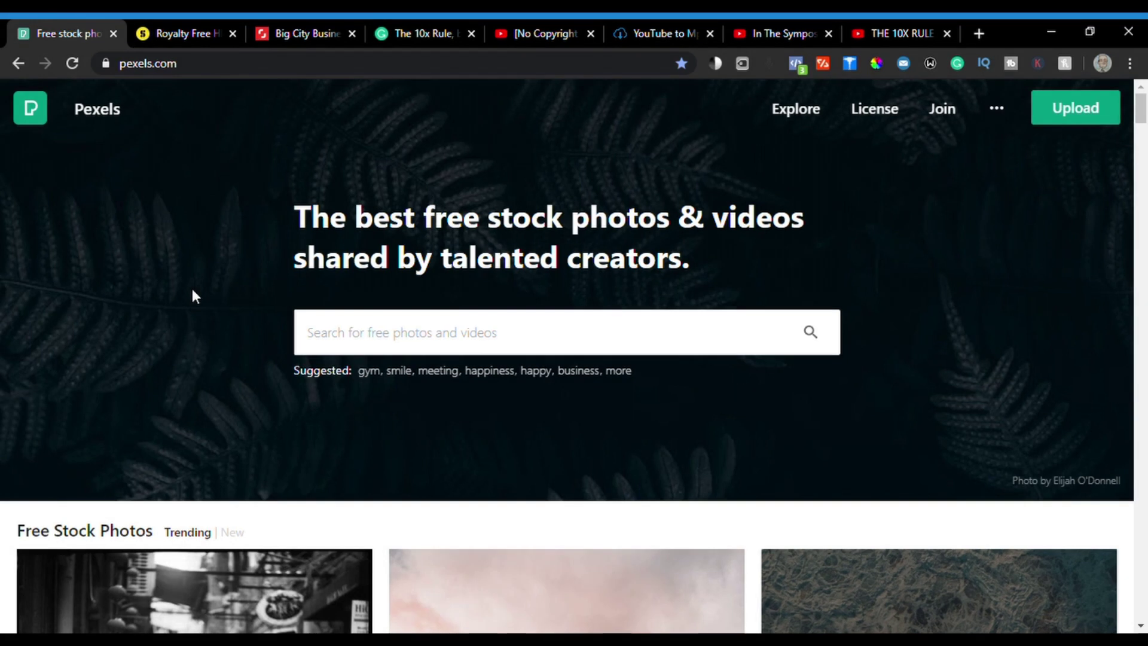
Bring up Pexels' Explore menu to reach the Free Videos option.
{"action": "left_click", "coordinate": [204, 75]}
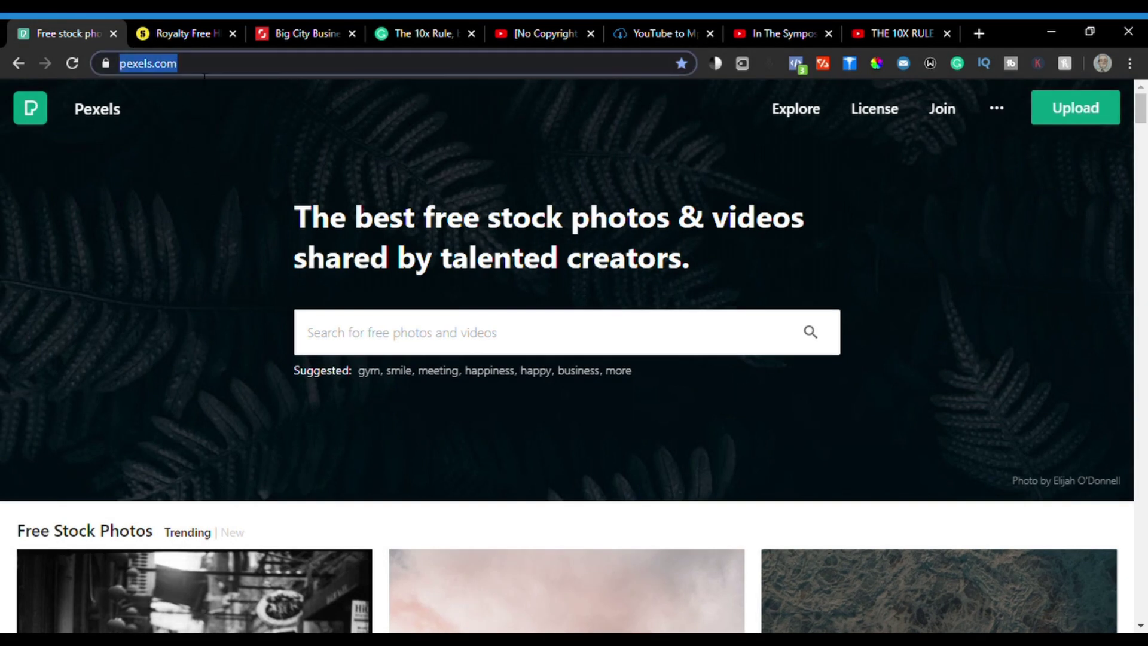
{"action": "left_click", "coordinate": [183, 271]}
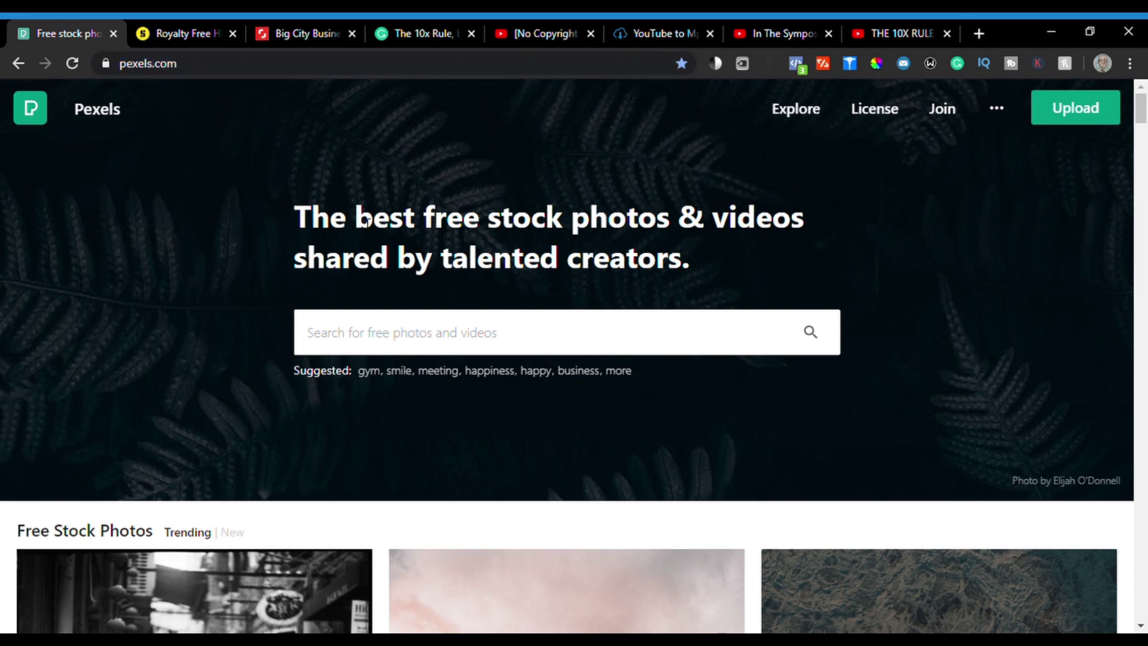
{"action": "left_click_drag", "start_coordinate": [584, 222], "coordinate": [760, 222]}
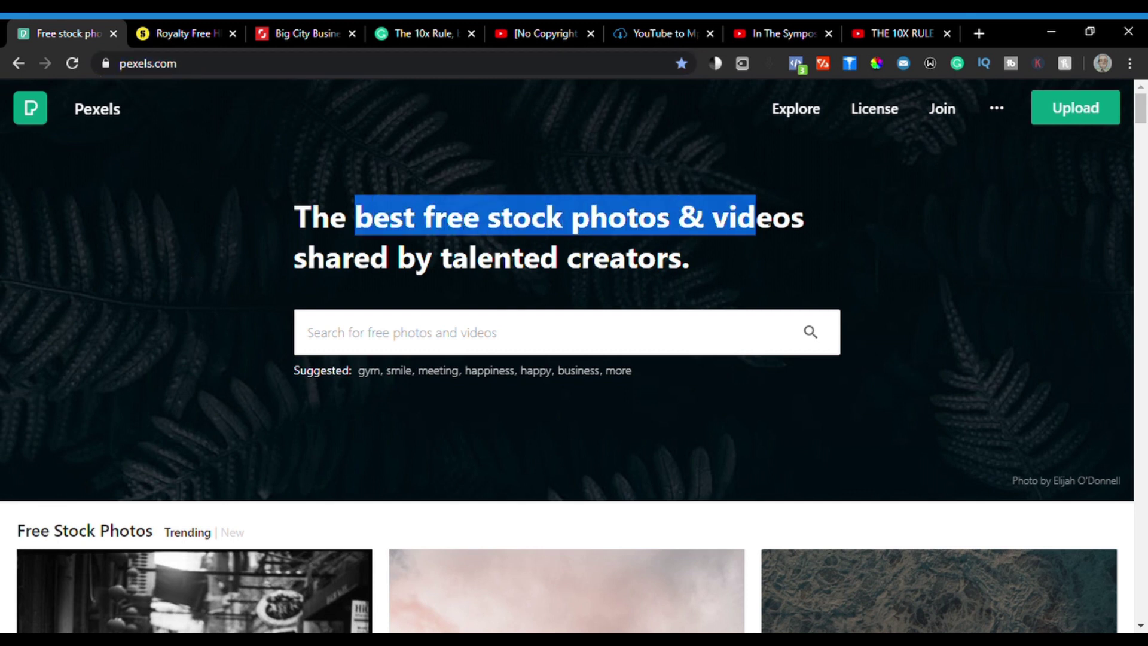
{"action": "left_click", "coordinate": [895, 242]}
{"action": "mouse_move", "coordinate": [816, 116]}
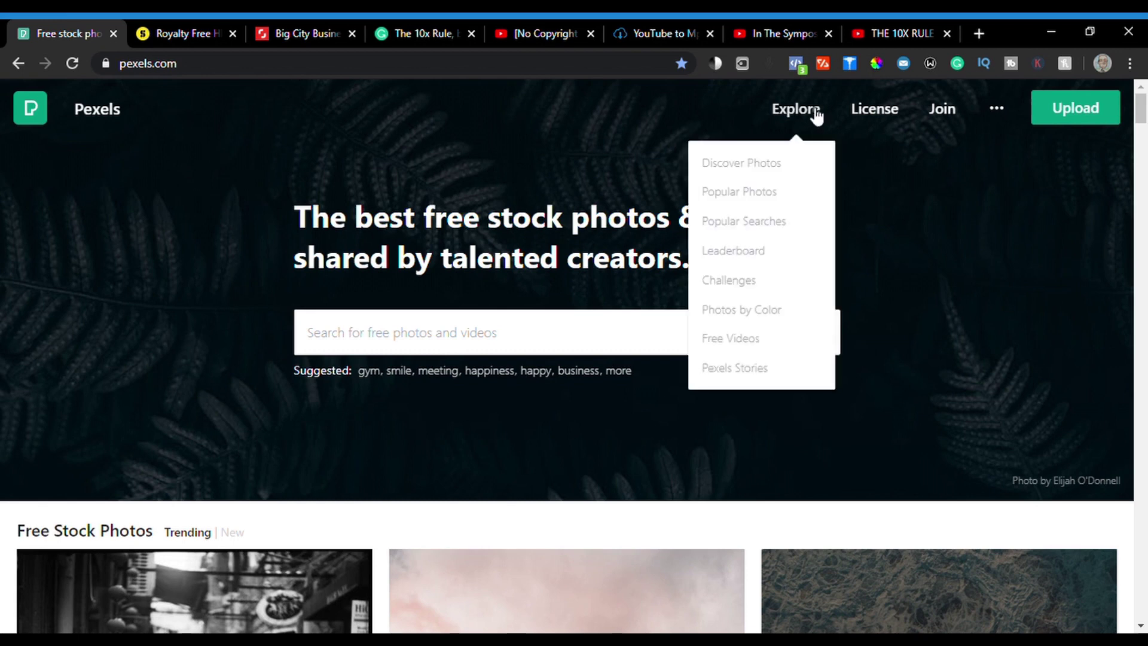
Go to Pexels free videos and search for 'hard working' footage.
{"action": "left_click", "coordinate": [746, 340]}
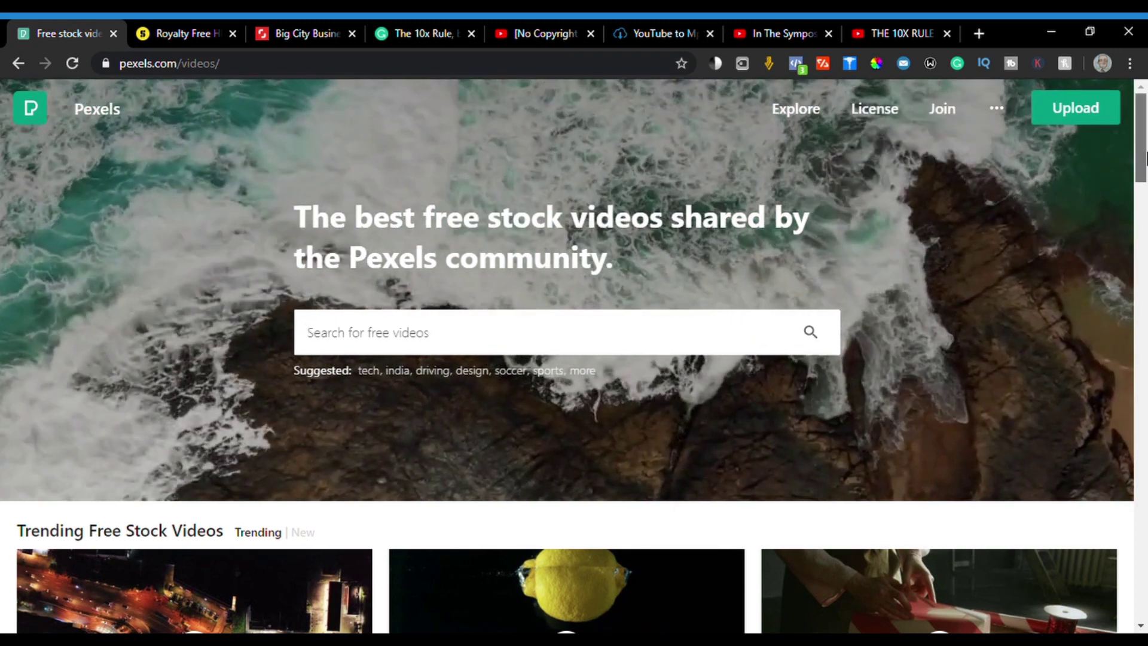
{"action": "left_click_drag", "start_coordinate": [1145, 173], "coordinate": [1145, 287]}
{"action": "scroll", "coordinate": [1145, 287], "scroll_direction": "up", "scroll_amount": 15}
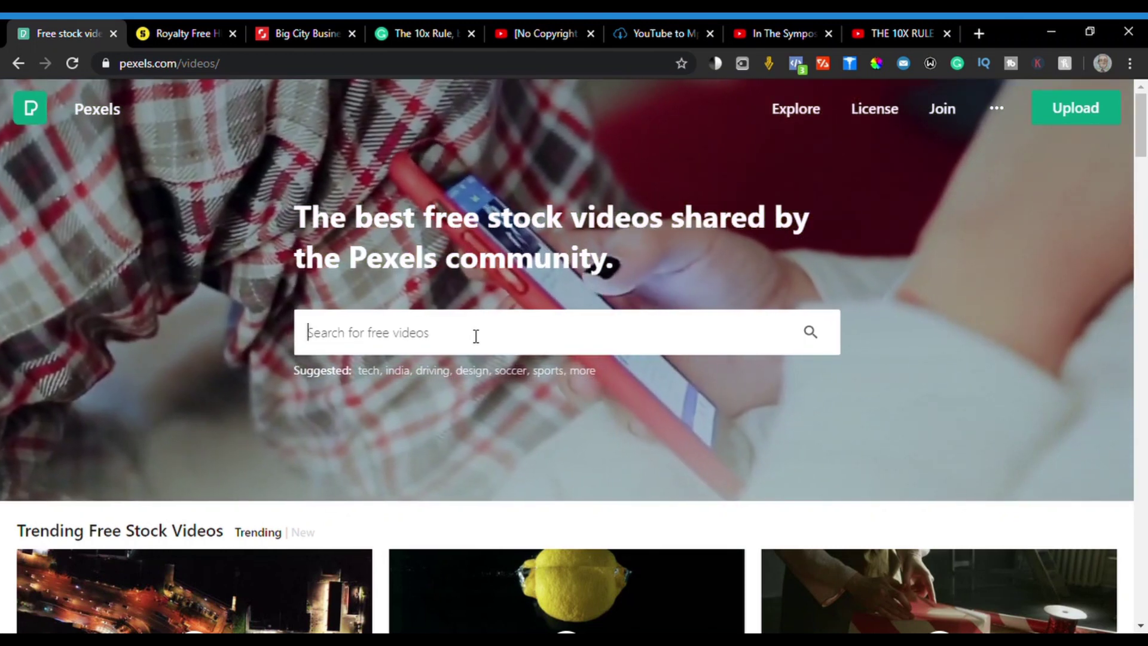
{"action": "type", "text": "hard working"}
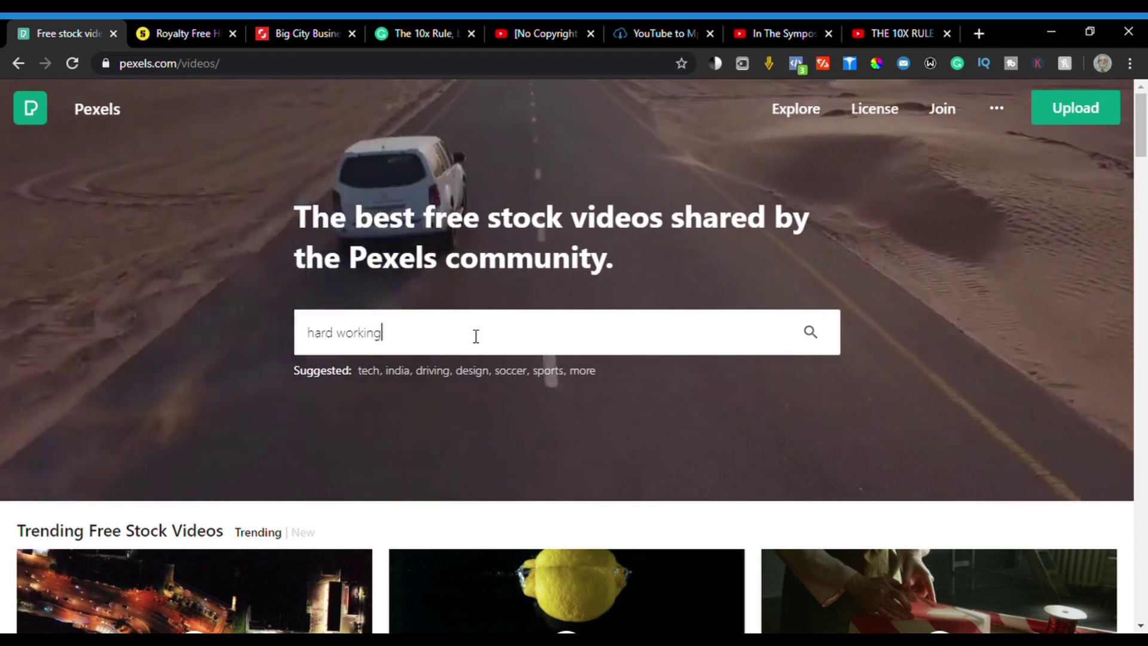
{"action": "key", "text": "Return"}
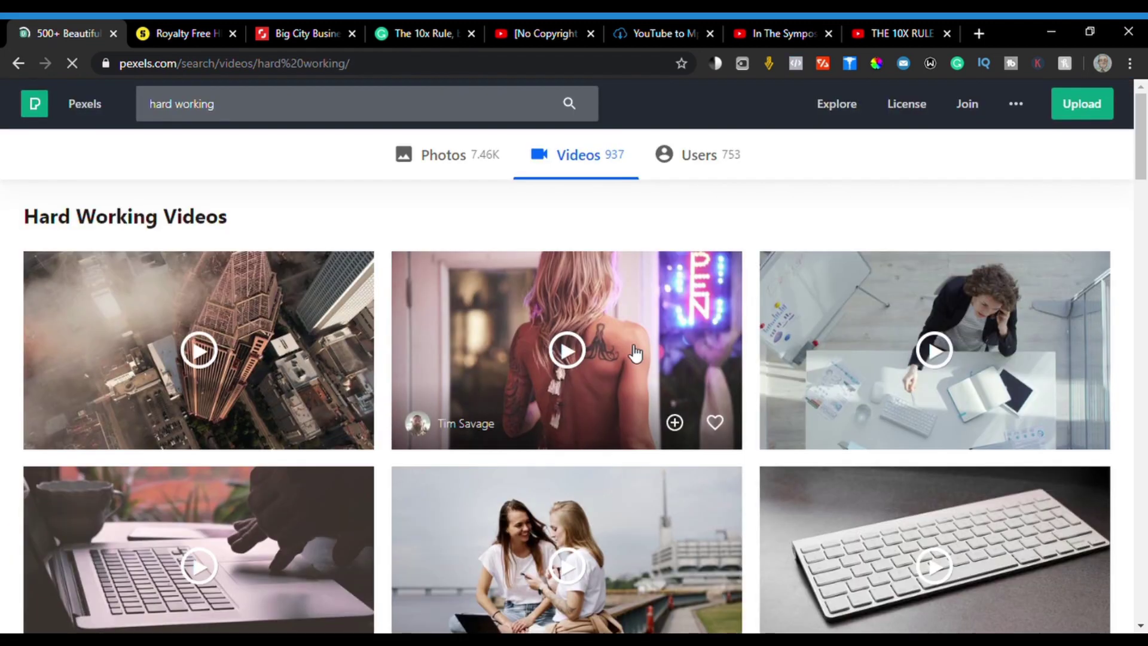
Preview the person-editing-videos and man-on-laptop clips, then switch to Storyblocks.
{"action": "scroll", "coordinate": [635, 353], "scroll_direction": "down", "scroll_amount": 8}
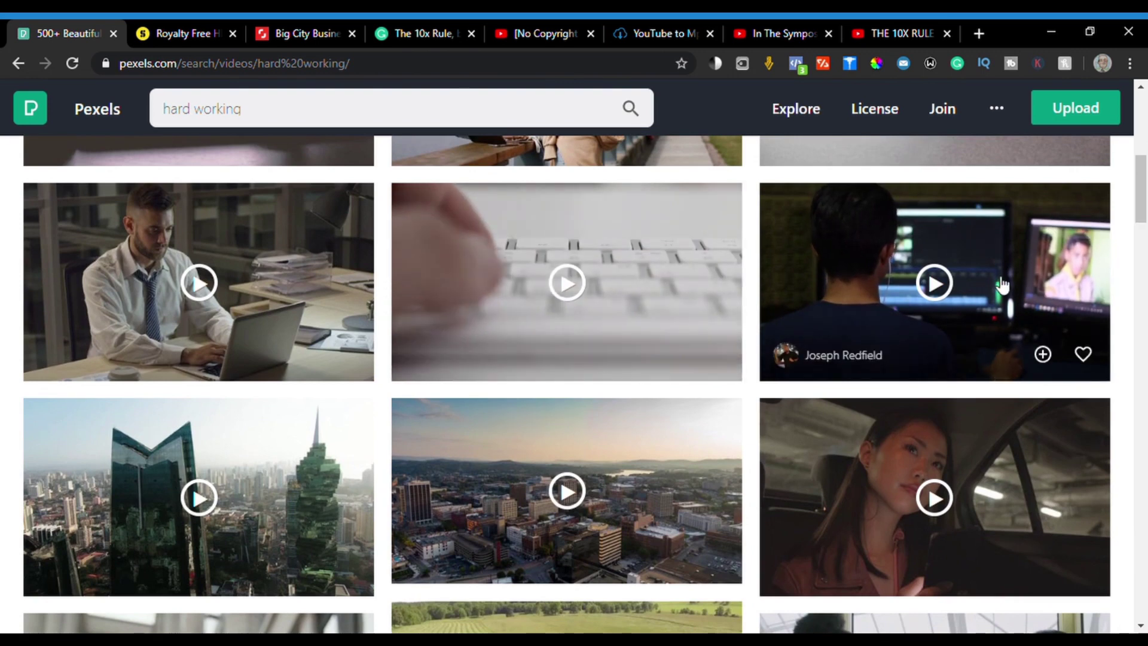
{"action": "left_click", "coordinate": [1003, 286]}
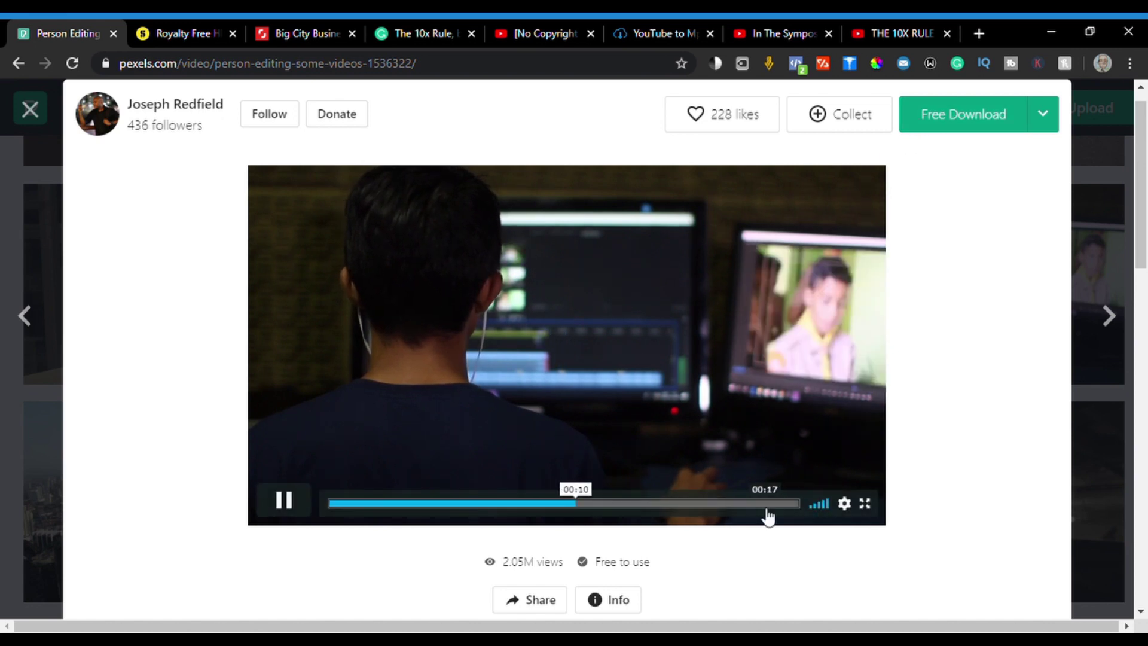
{"action": "left_click", "coordinate": [770, 503]}
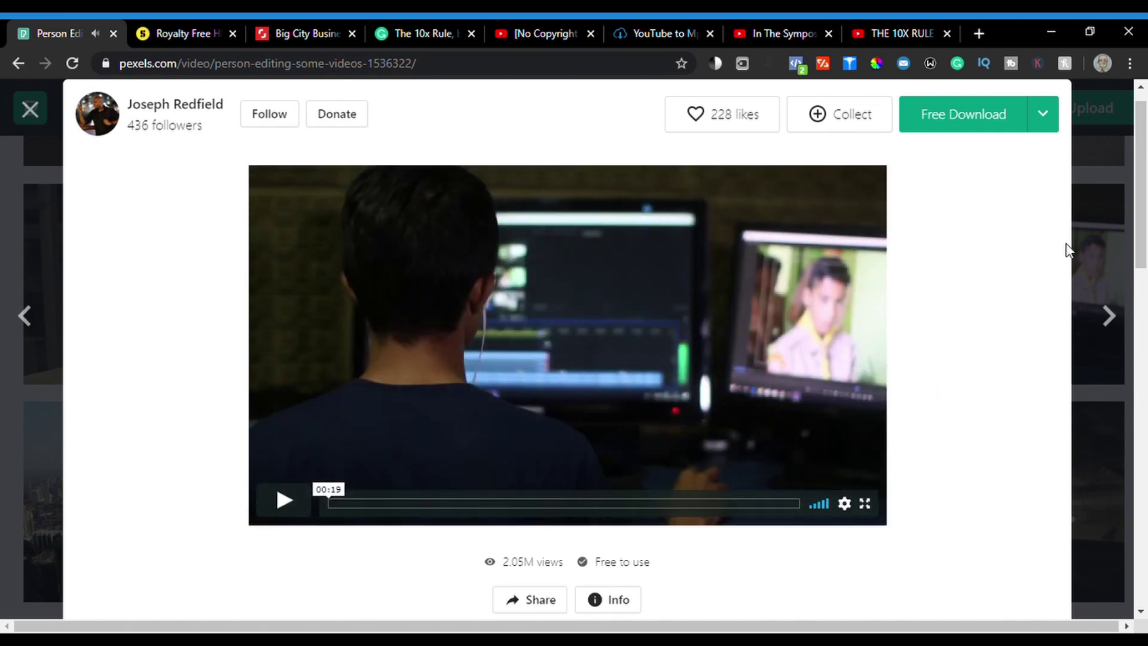
{"action": "left_click", "coordinate": [1096, 210]}
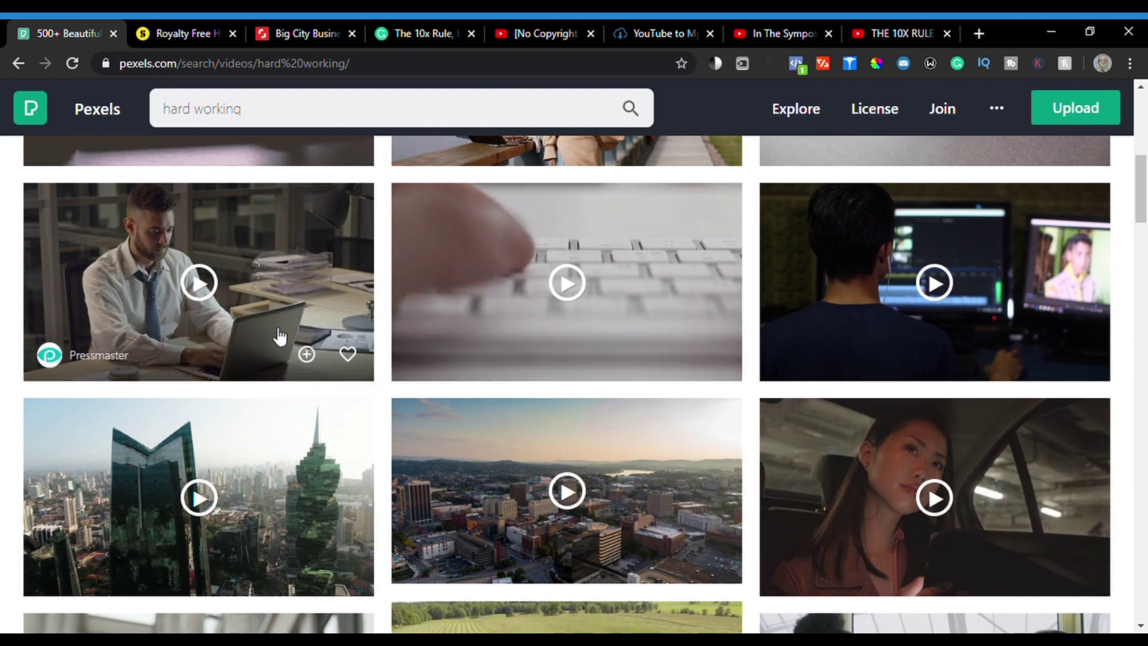
{"action": "left_click", "coordinate": [267, 313]}
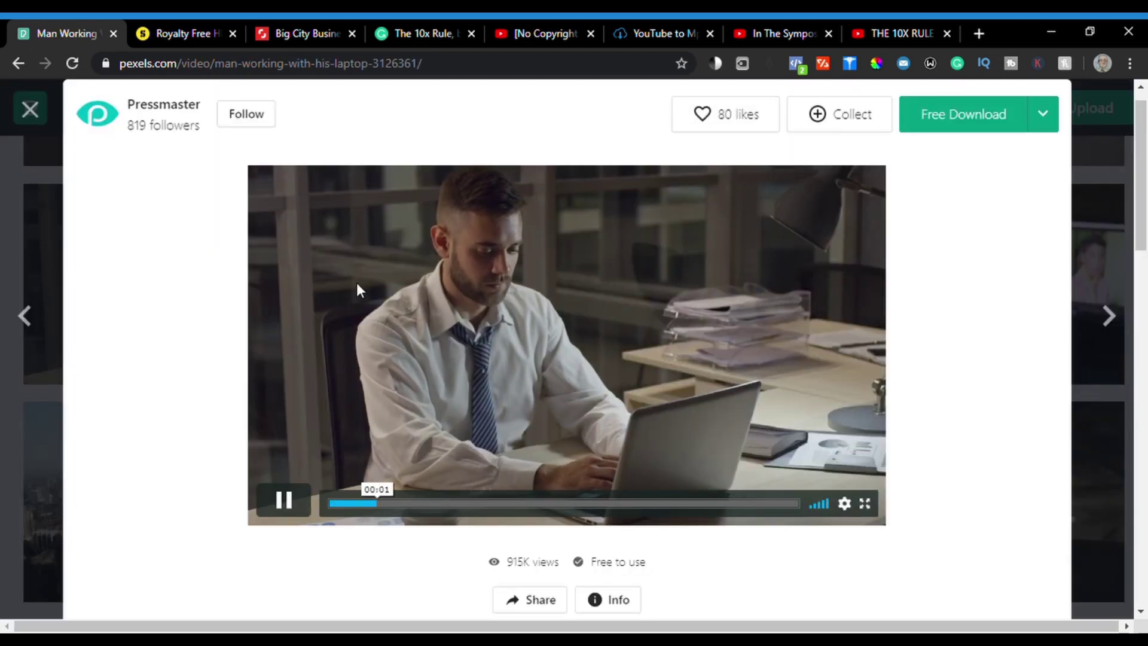
{"action": "left_click", "coordinate": [180, 35]}
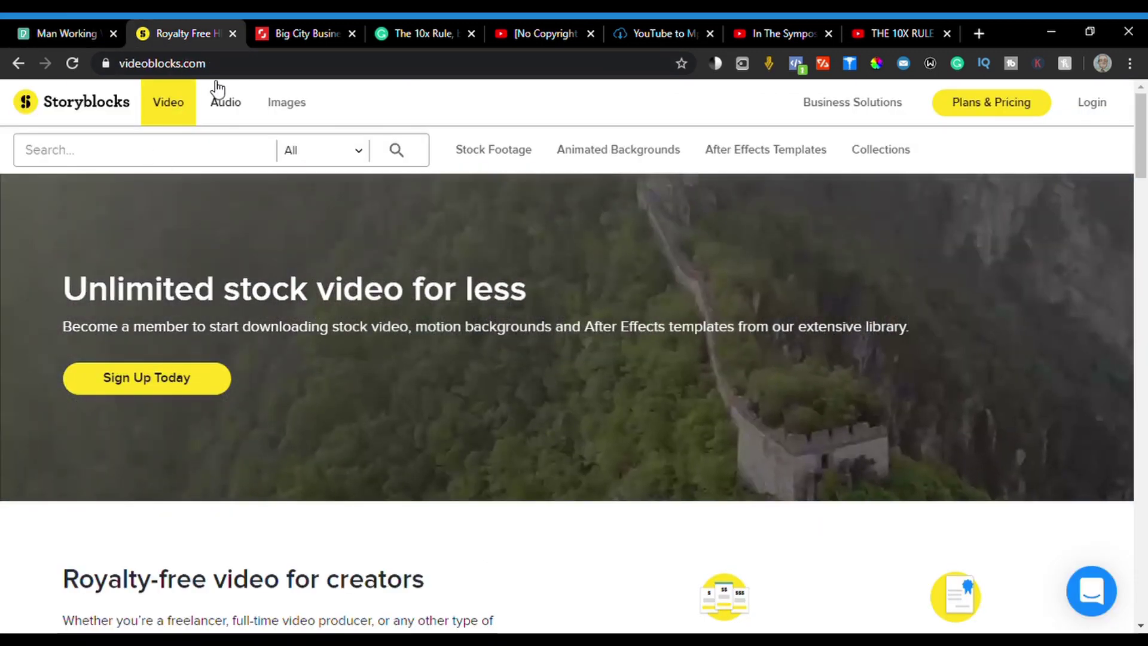
Show Storyblocks Plans & Pricing with Billed Monthly, then go to the Shutterstock tab.
{"action": "left_click", "coordinate": [227, 63]}
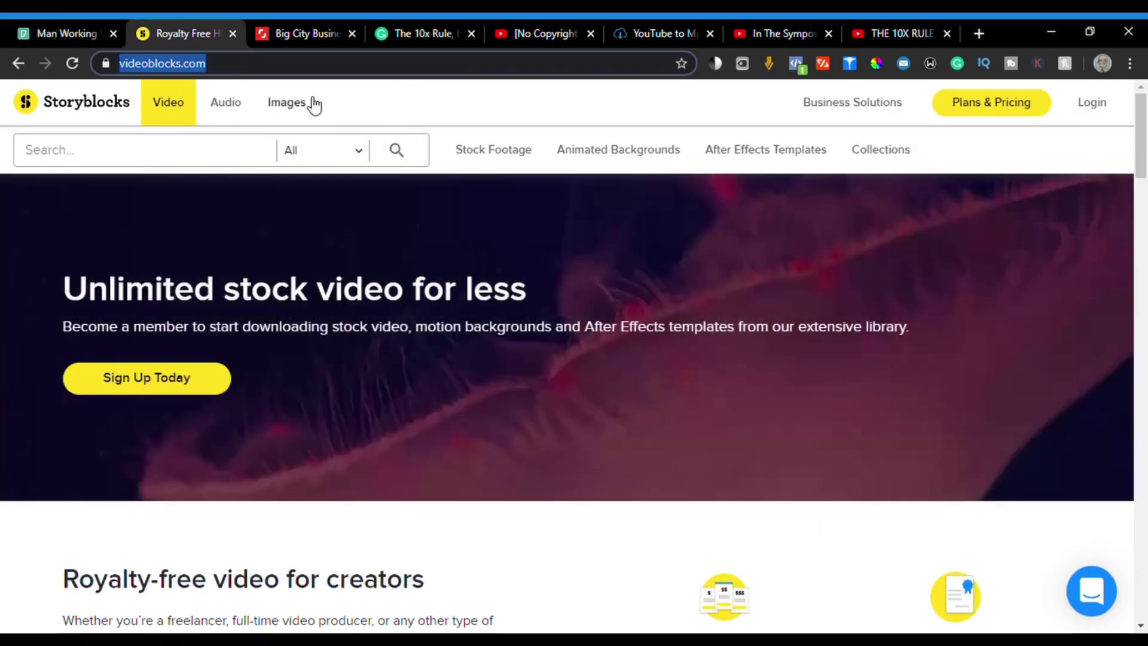
{"action": "left_click", "coordinate": [990, 107]}
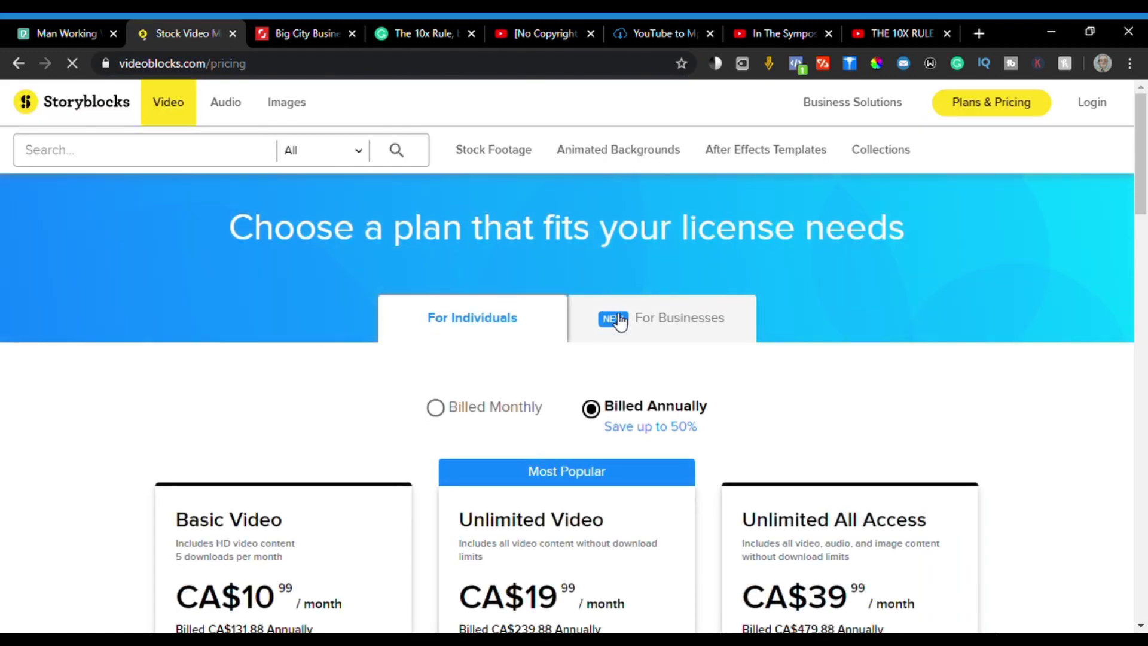
{"action": "scroll", "coordinate": [543, 301], "scroll_direction": "down", "scroll_amount": 3}
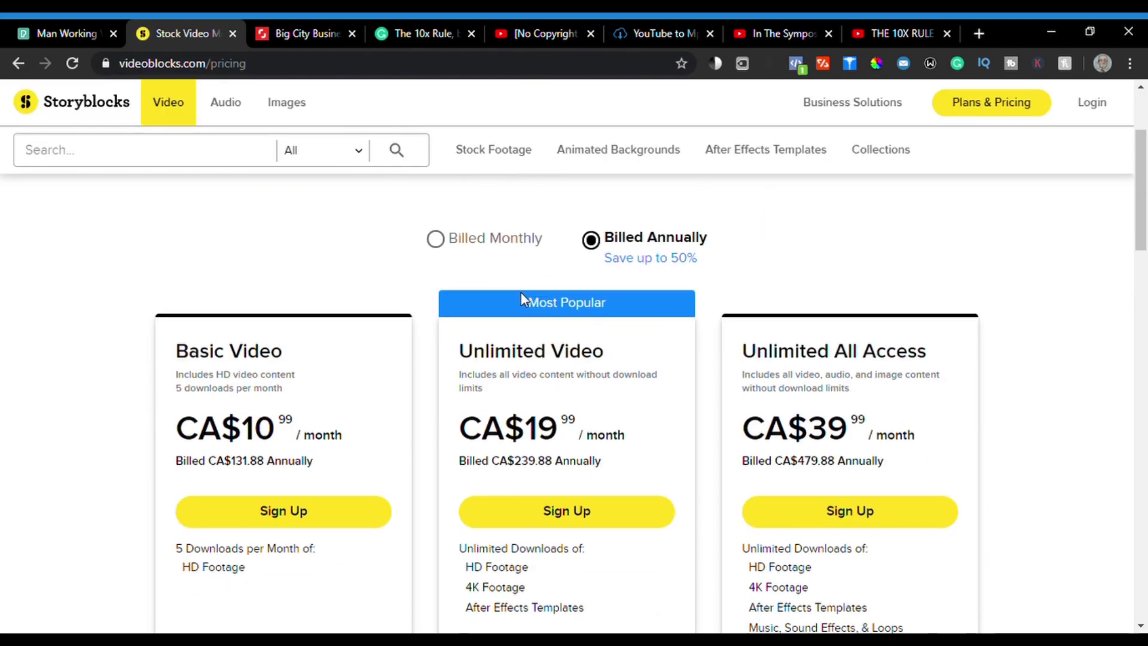
{"action": "left_click", "coordinate": [437, 240]}
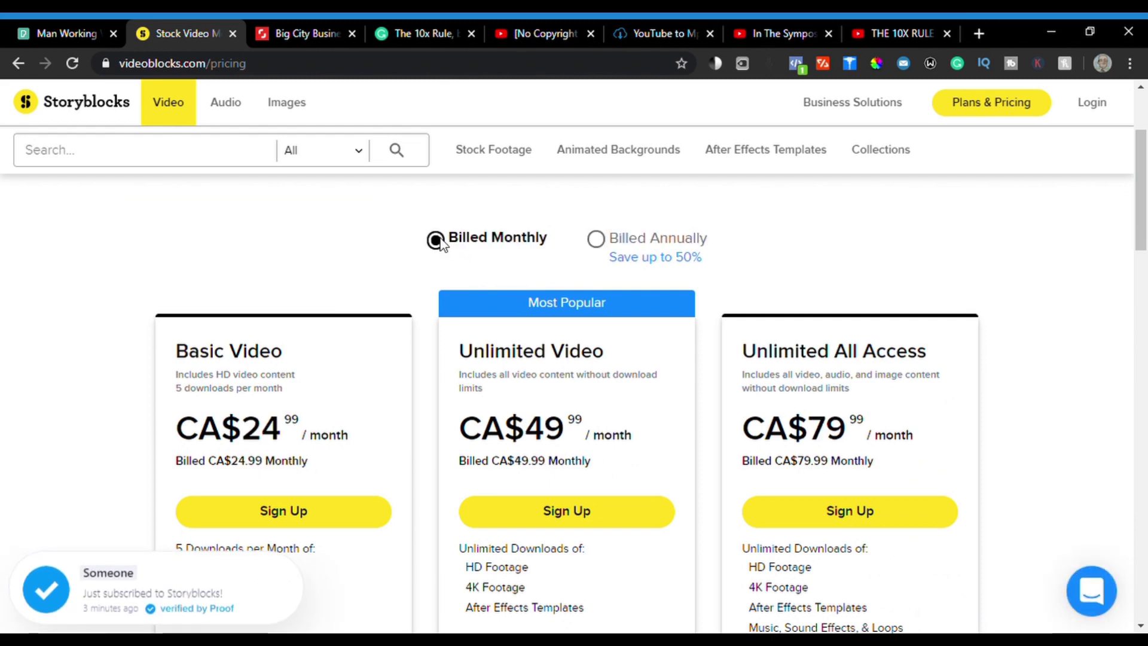
{"action": "left_click", "coordinate": [302, 35]}
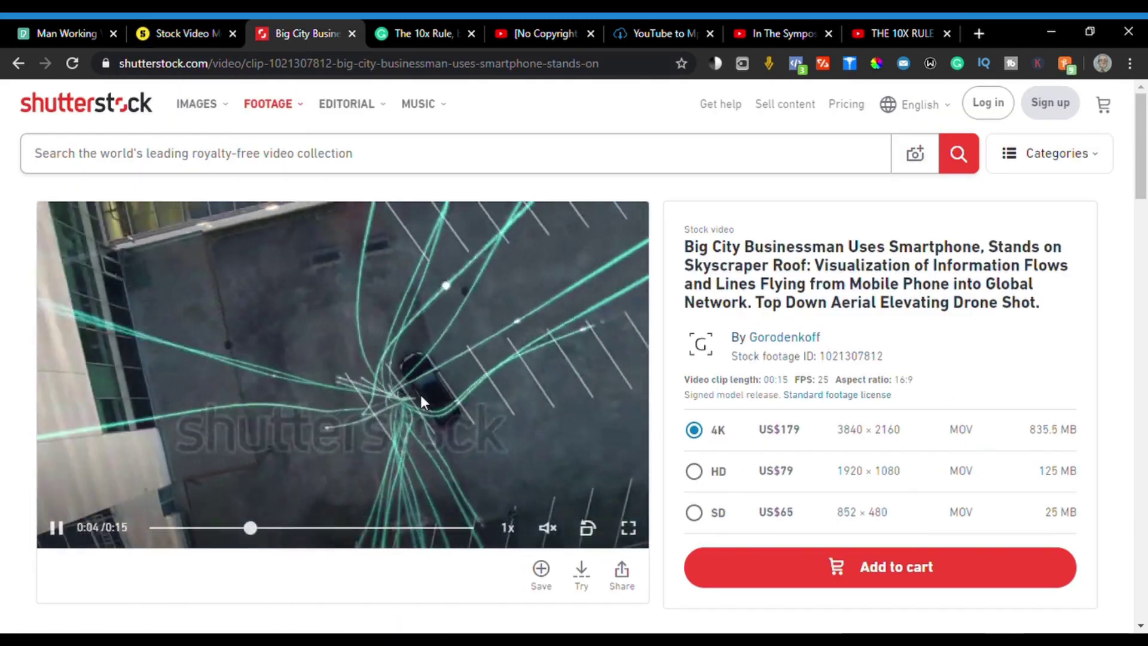
Note the drone clip's US$179 4K price, then return to Storyblocks pricing.
{"action": "left_click_drag", "start_coordinate": [758, 430], "coordinate": [805, 435]}
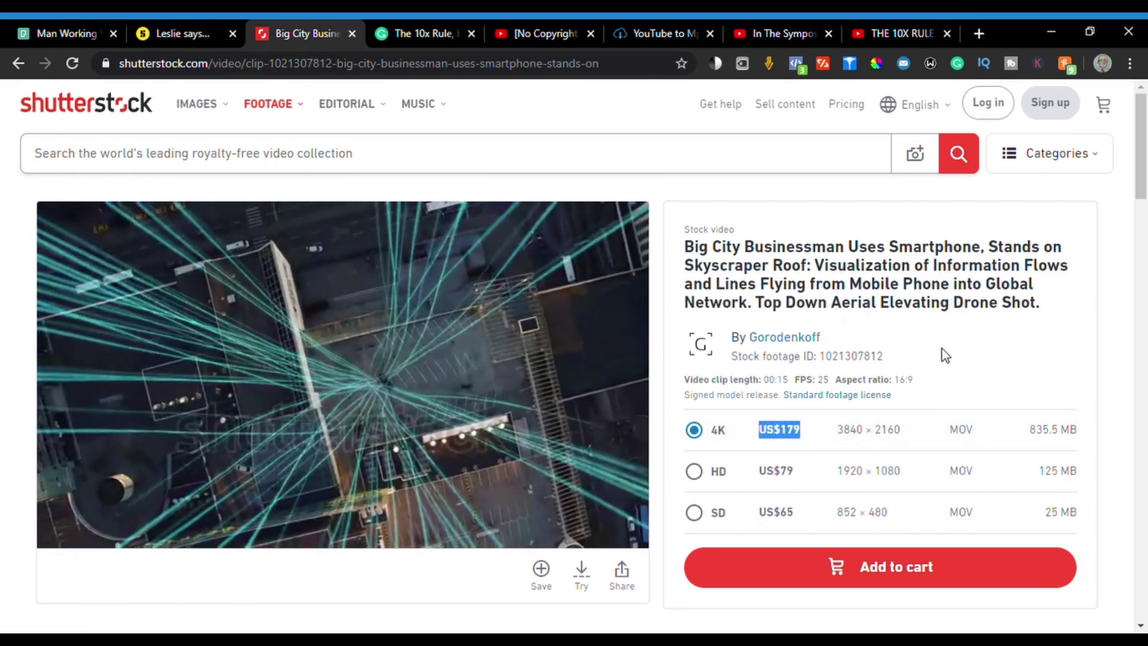
{"action": "left_click", "coordinate": [945, 355]}
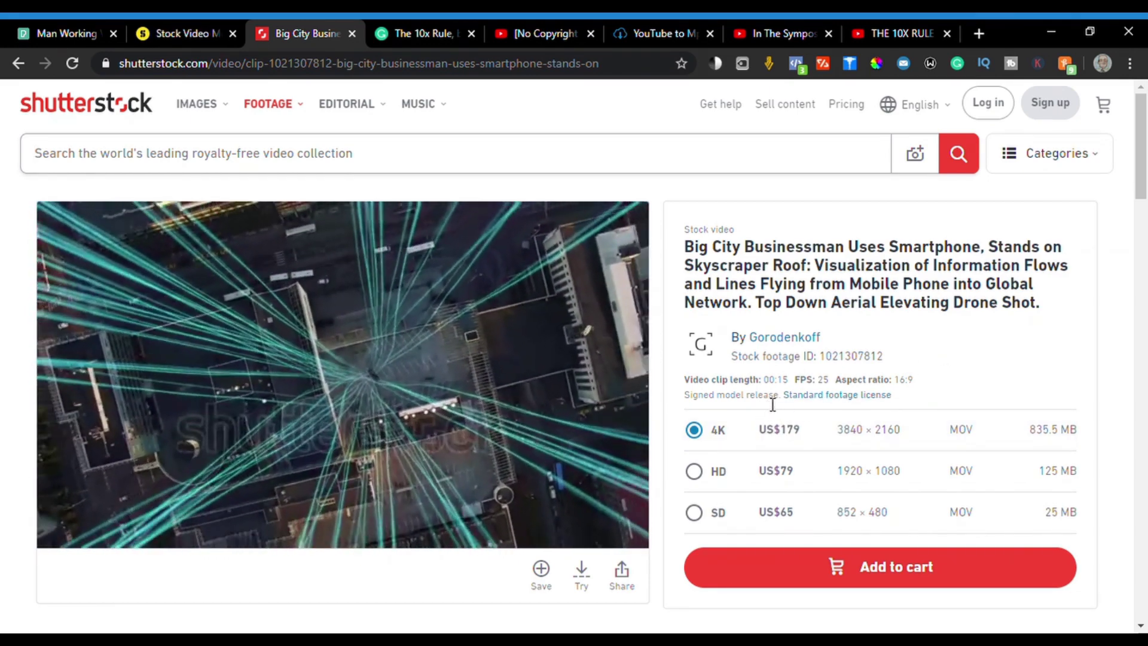
{"action": "left_click", "coordinate": [188, 31]}
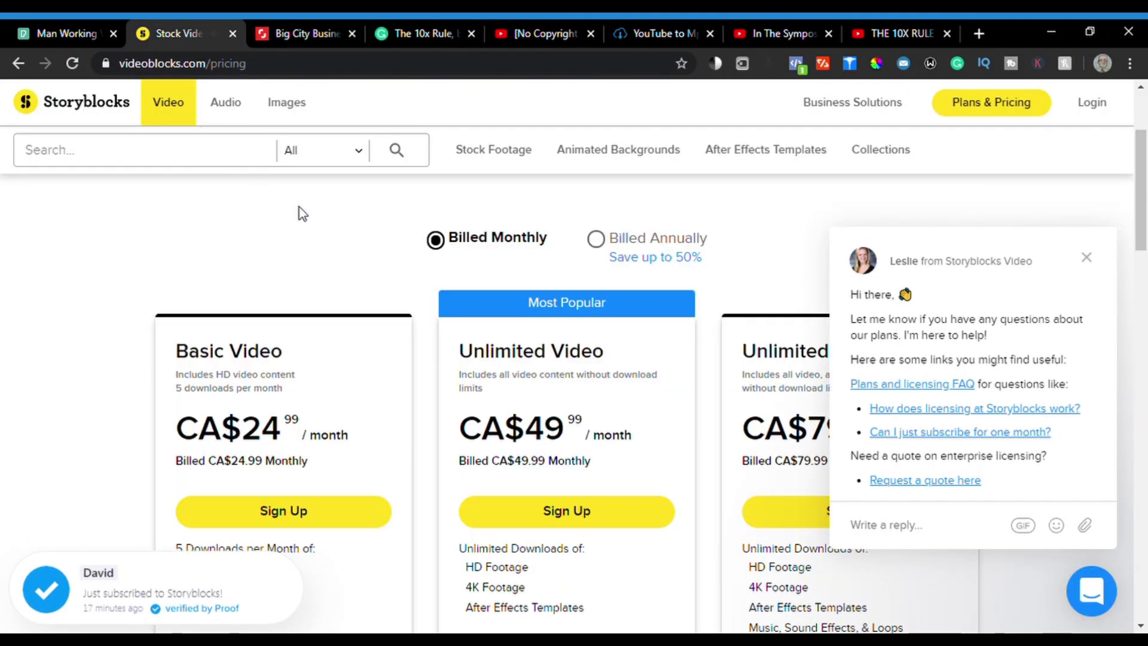
Dismiss the support chat and check the Unlimited Video monthly price.
{"action": "left_click", "coordinate": [1090, 257]}
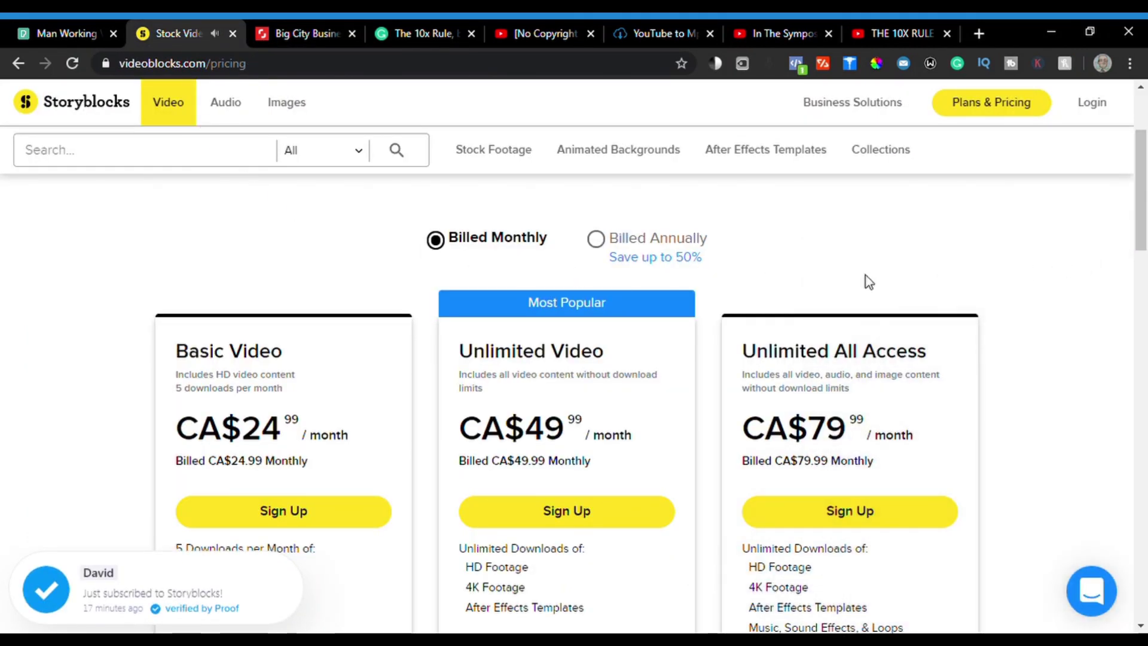
{"action": "scroll", "coordinate": [616, 318], "scroll_direction": "down", "scroll_amount": 3}
{"action": "scroll", "coordinate": [616, 349], "scroll_direction": "up", "scroll_amount": 1}
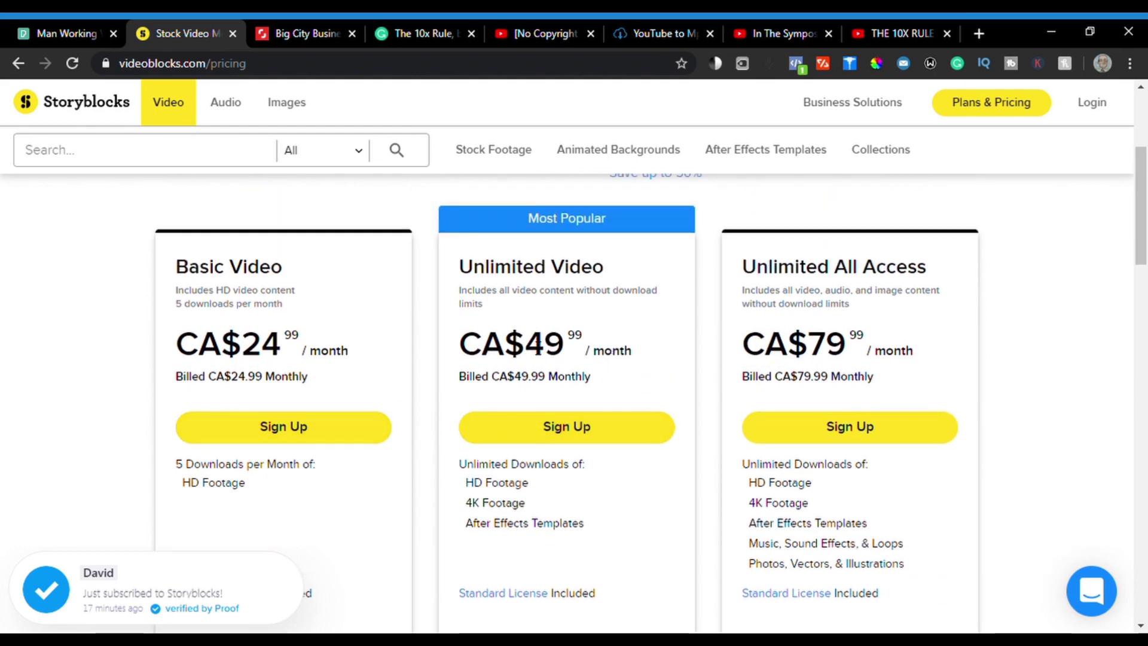
{"action": "left_click_drag", "start_coordinate": [532, 346], "coordinate": [637, 339]}
{"action": "left_click", "coordinate": [646, 346]}
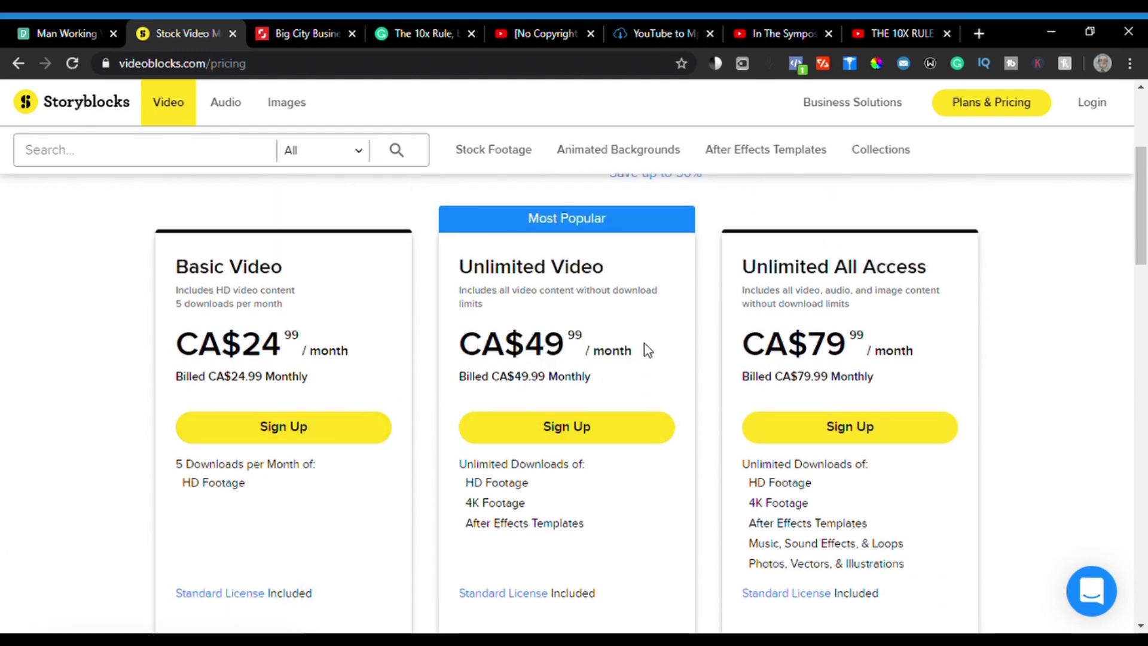
{"action": "scroll", "coordinate": [645, 349], "scroll_direction": "up", "scroll_amount": 3}
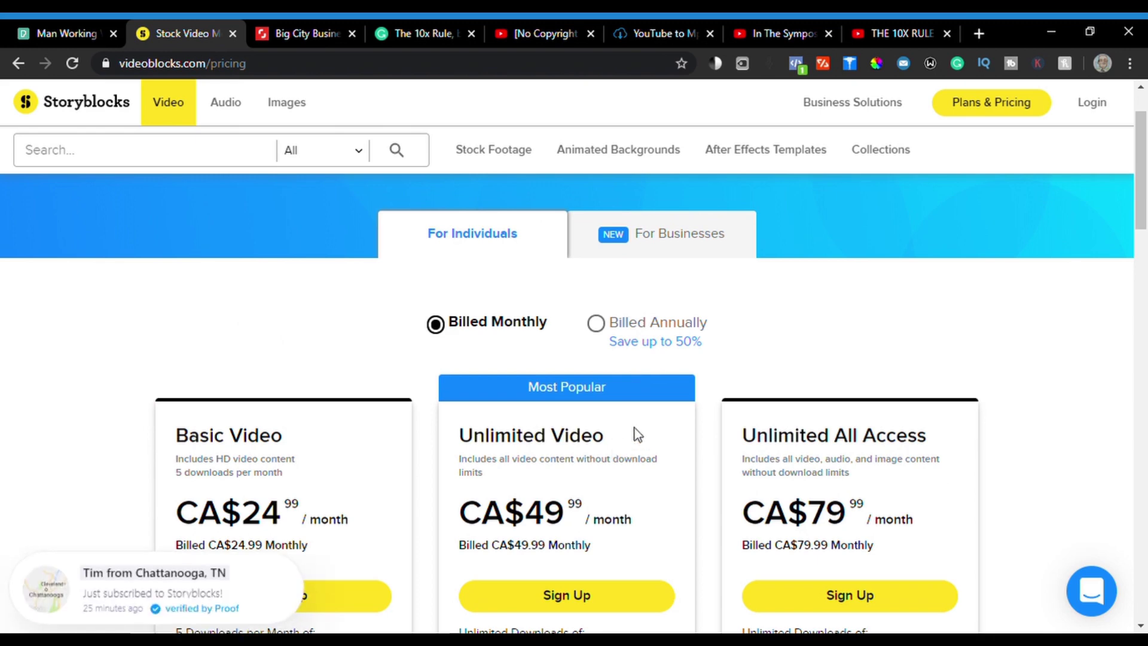
Compare the Unlimited Video annual billed price, then switch back to monthly billing.
{"action": "left_click", "coordinate": [595, 324]}
{"action": "scroll", "coordinate": [586, 412], "scroll_direction": "down", "scroll_amount": 1}
{"action": "scroll", "coordinate": [584, 424], "scroll_direction": "down", "scroll_amount": 3}
{"action": "scroll", "coordinate": [583, 424], "scroll_direction": "up", "scroll_amount": 3}
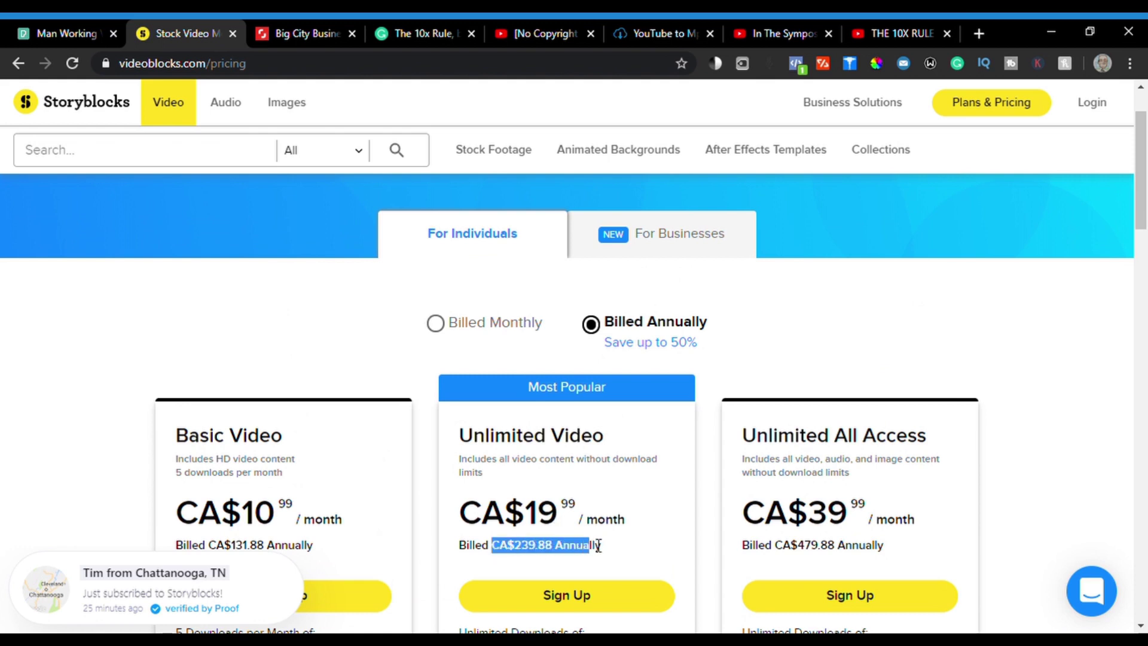
{"action": "left_click_drag", "start_coordinate": [598, 546], "coordinate": [599, 543]}
{"action": "left_click", "coordinate": [647, 540]}
{"action": "left_click", "coordinate": [499, 326]}
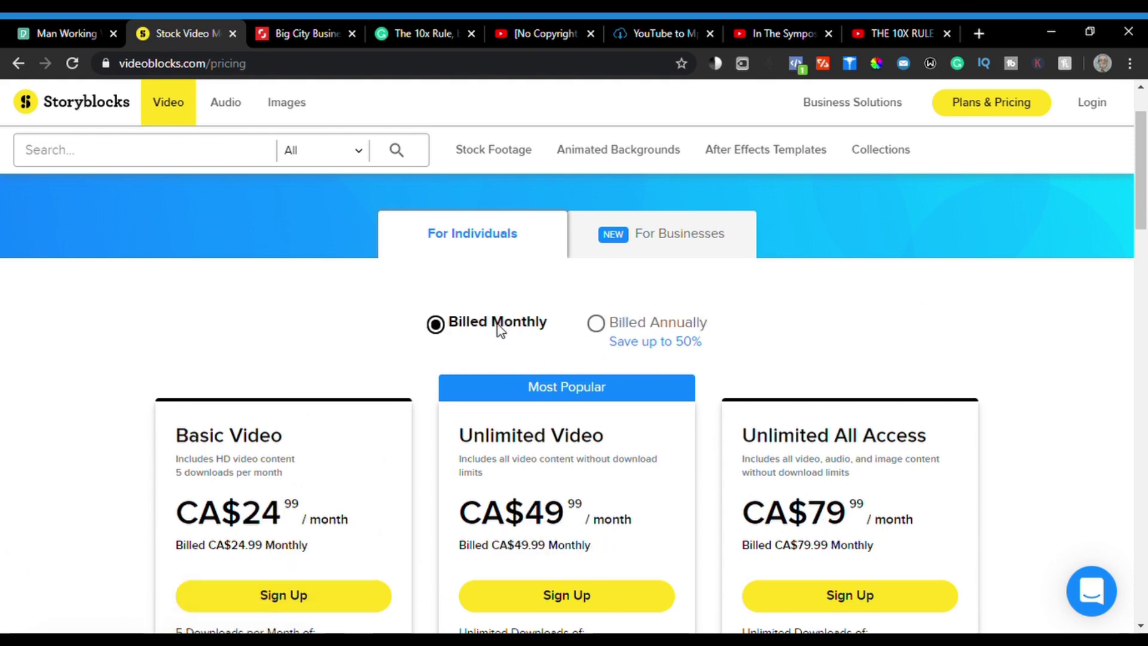
{"action": "scroll", "coordinate": [628, 442], "scroll_direction": "down", "scroll_amount": 2}
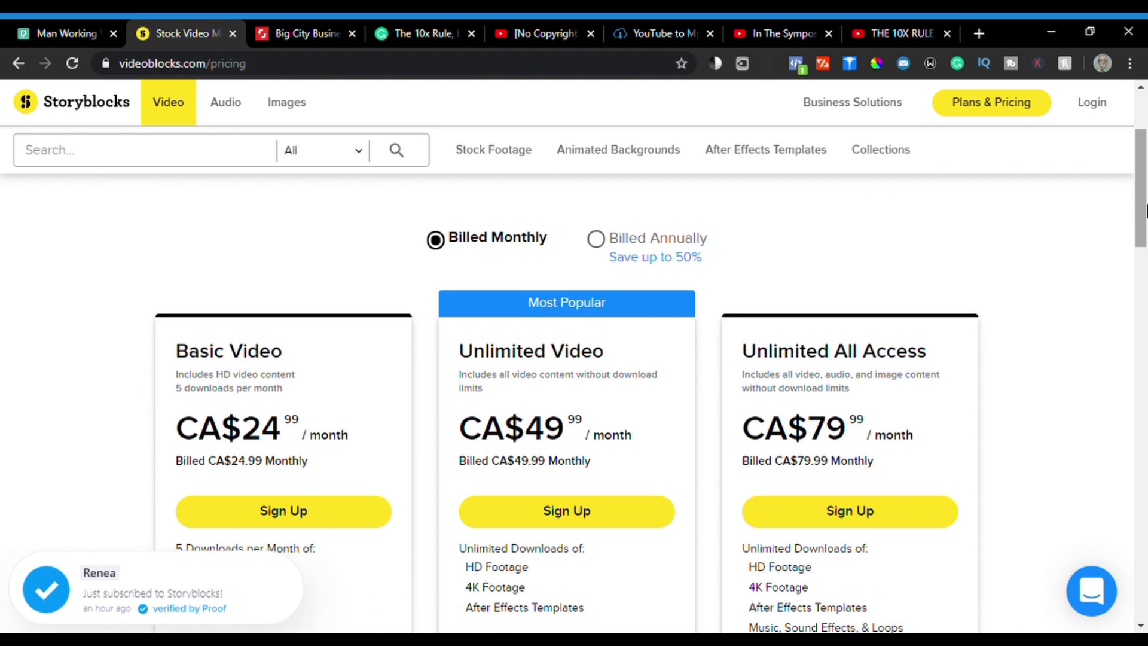
{"action": "scroll", "coordinate": [340, 245], "scroll_direction": "up", "scroll_amount": 3}
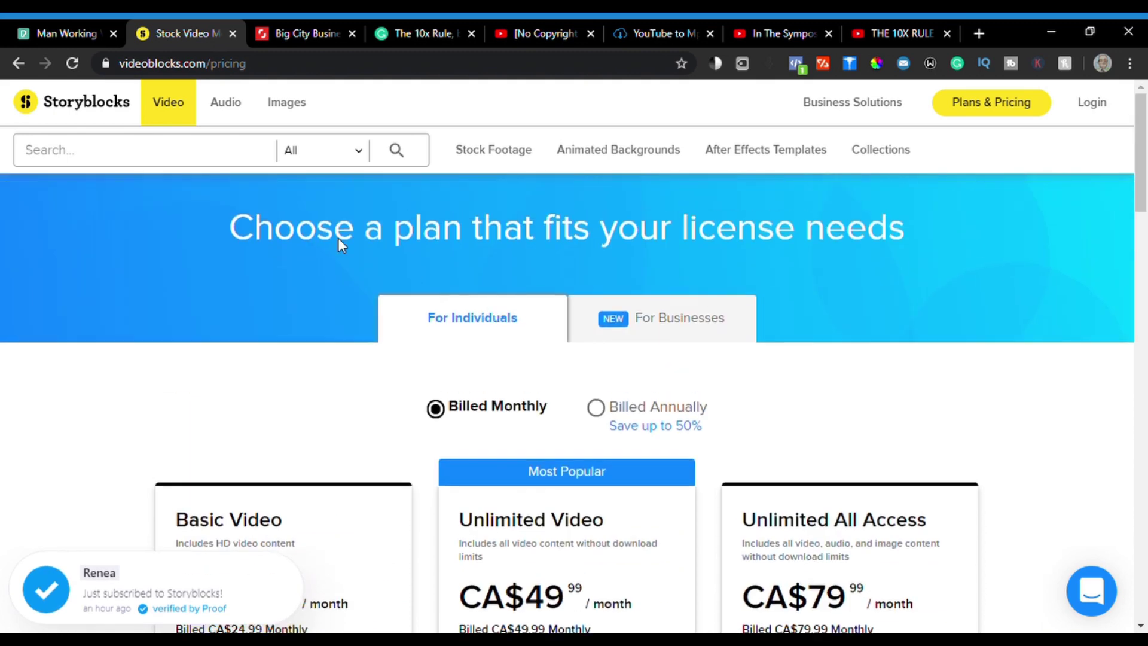
Search Storyblocks for 'working', then return to the Pexels hard working results.
{"action": "left_click", "coordinate": [147, 159]}
{"action": "type", "text": "working"}
{"action": "key", "text": "Return"}
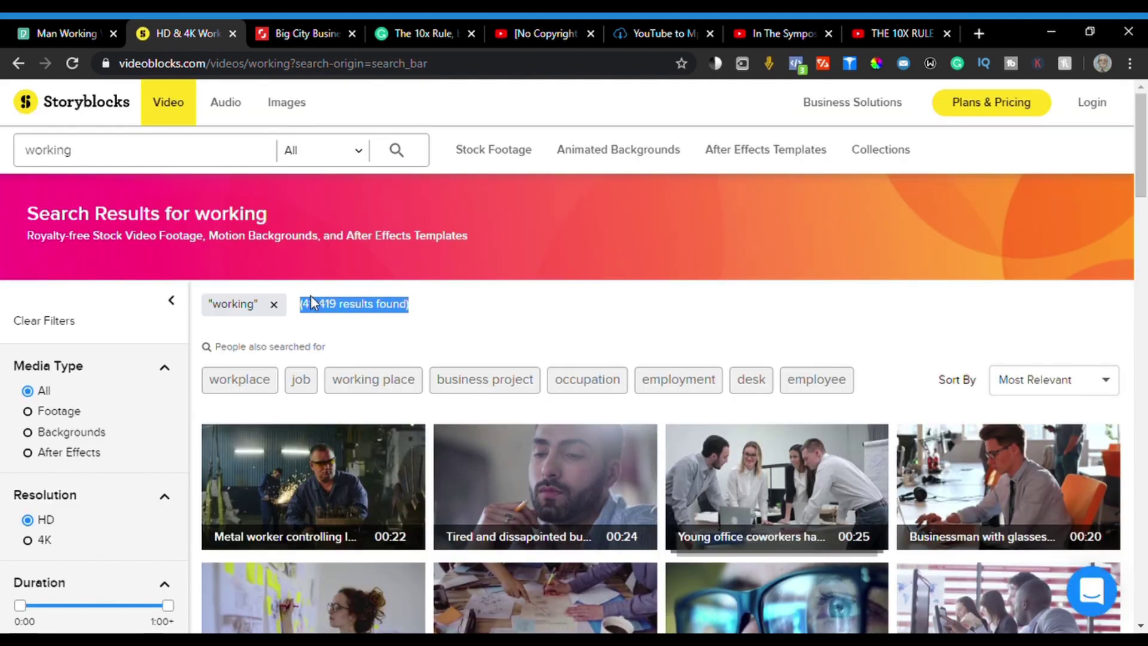
{"action": "left_click", "coordinate": [489, 309]}
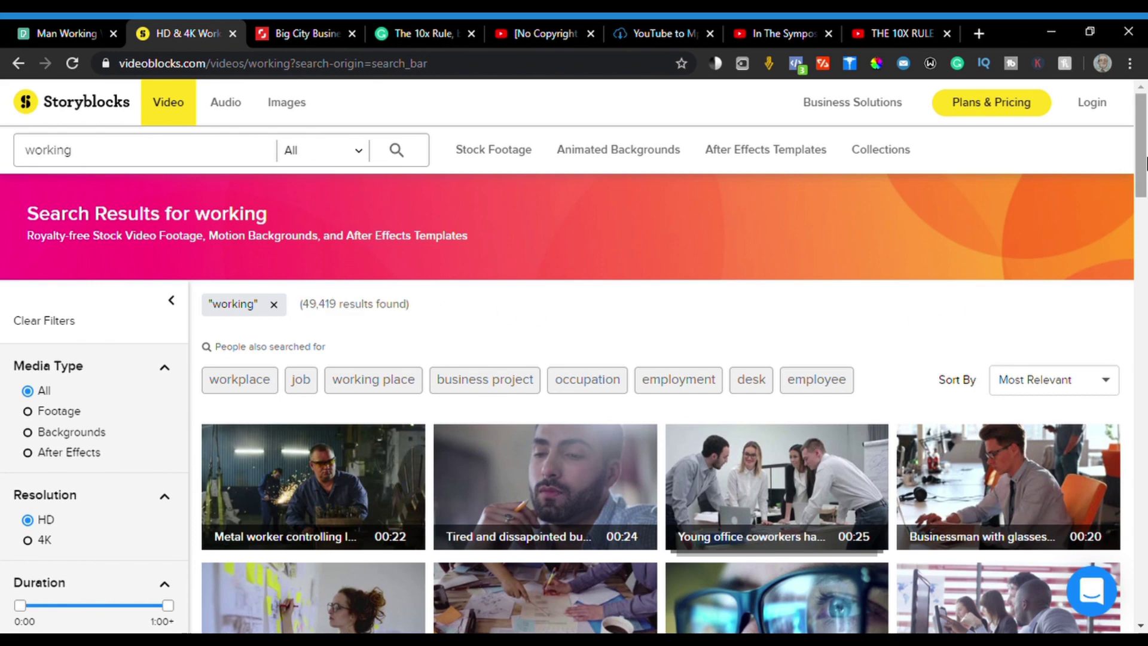
{"action": "left_click", "coordinate": [40, 30]}
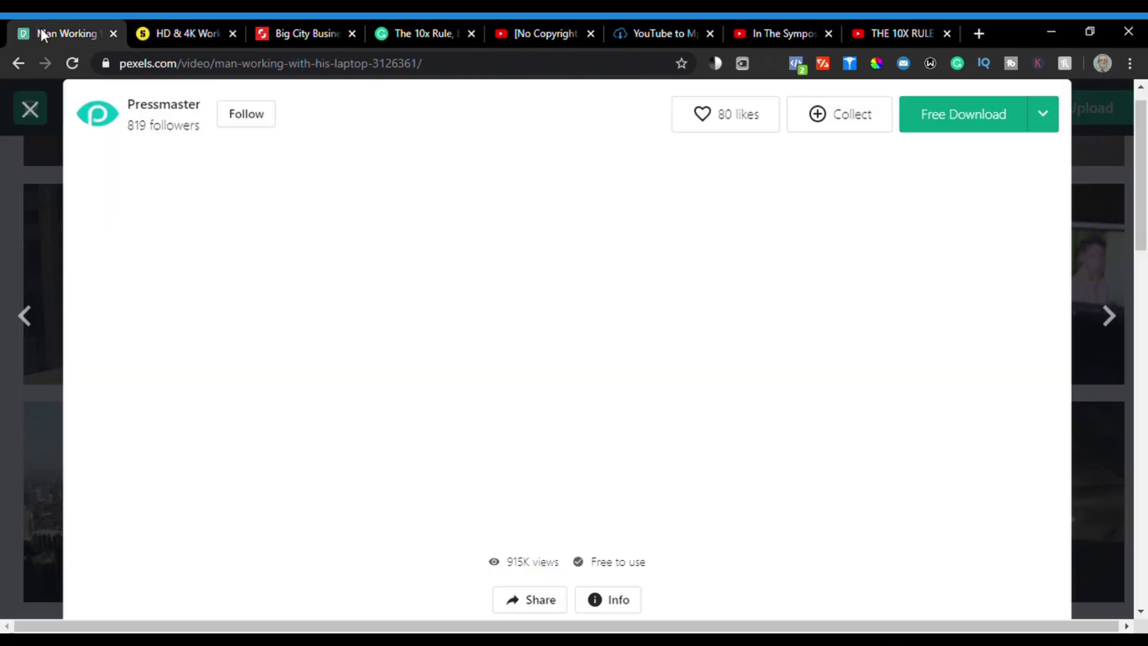
{"action": "left_click", "coordinate": [1111, 210]}
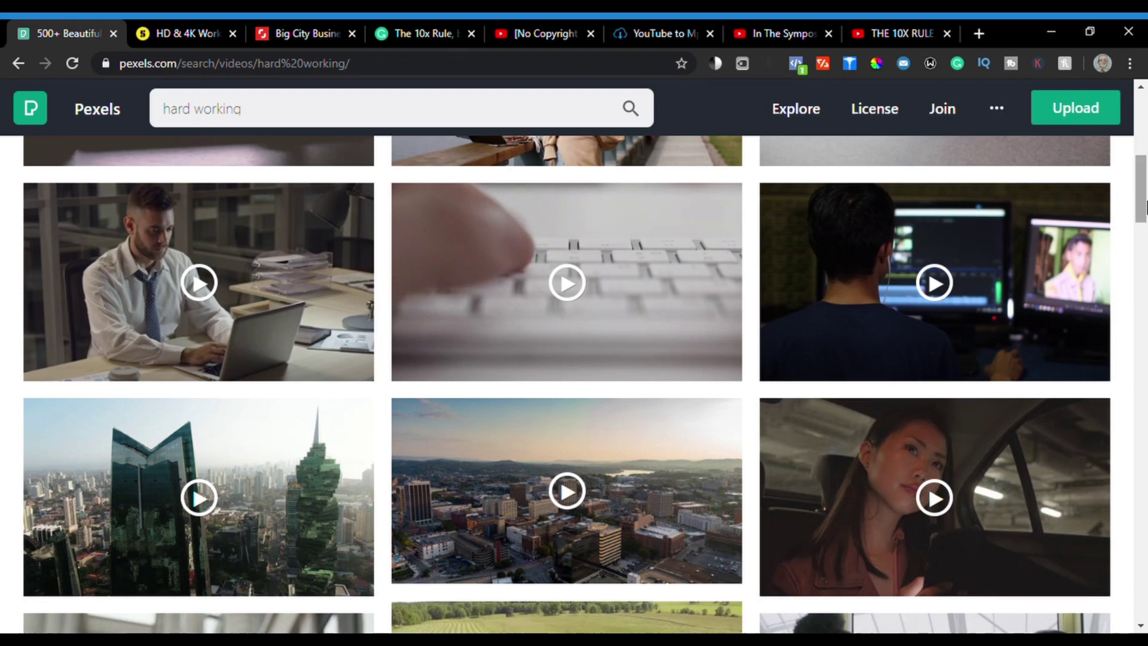
{"action": "left_click_drag", "start_coordinate": [1142, 203], "coordinate": [1146, 141]}
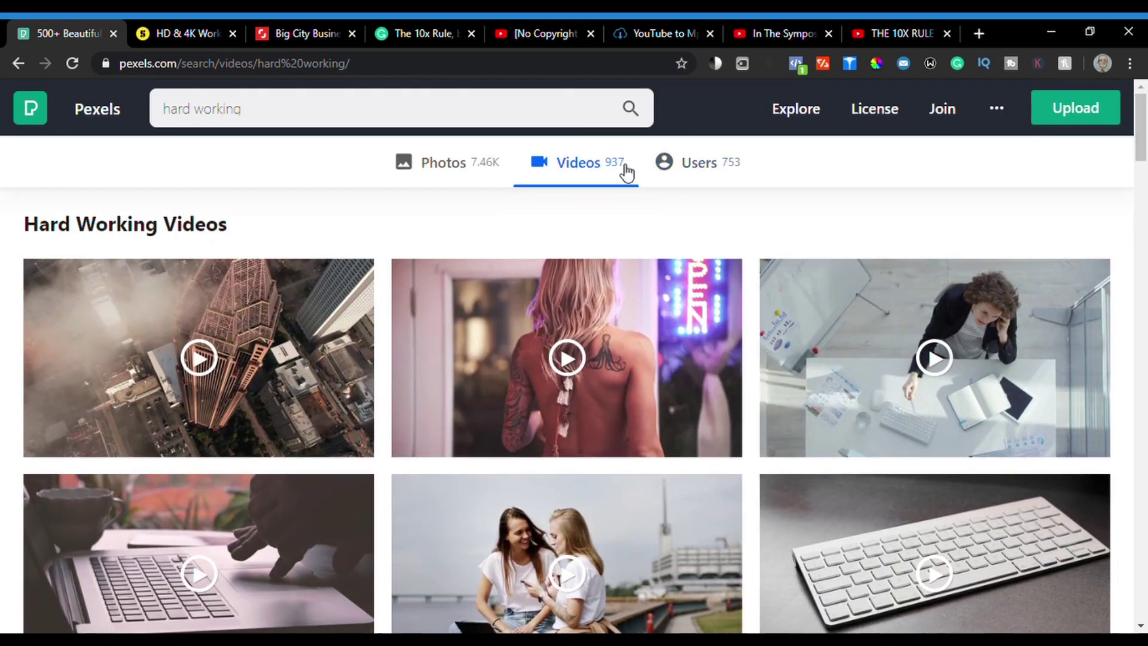
Return to the Storyblocks 'working' results and scroll through them.
{"action": "left_click", "coordinate": [196, 27]}
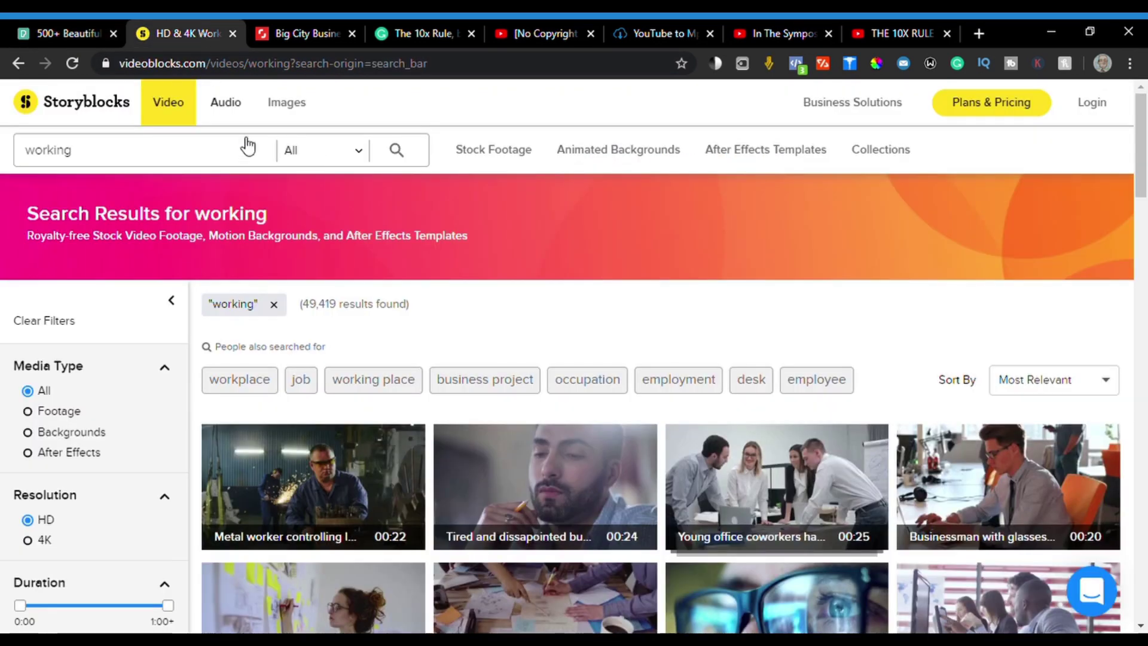
{"action": "left_click_drag", "start_coordinate": [1145, 159], "coordinate": [1146, 203]}
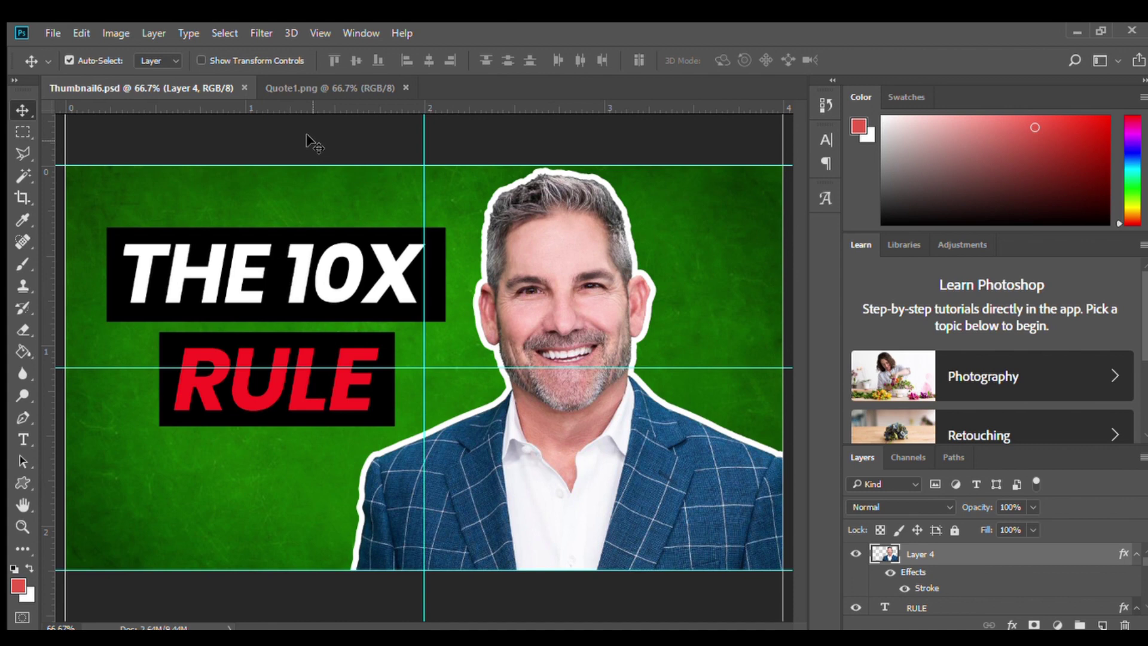
{"action": "left_click", "coordinate": [282, 87]}
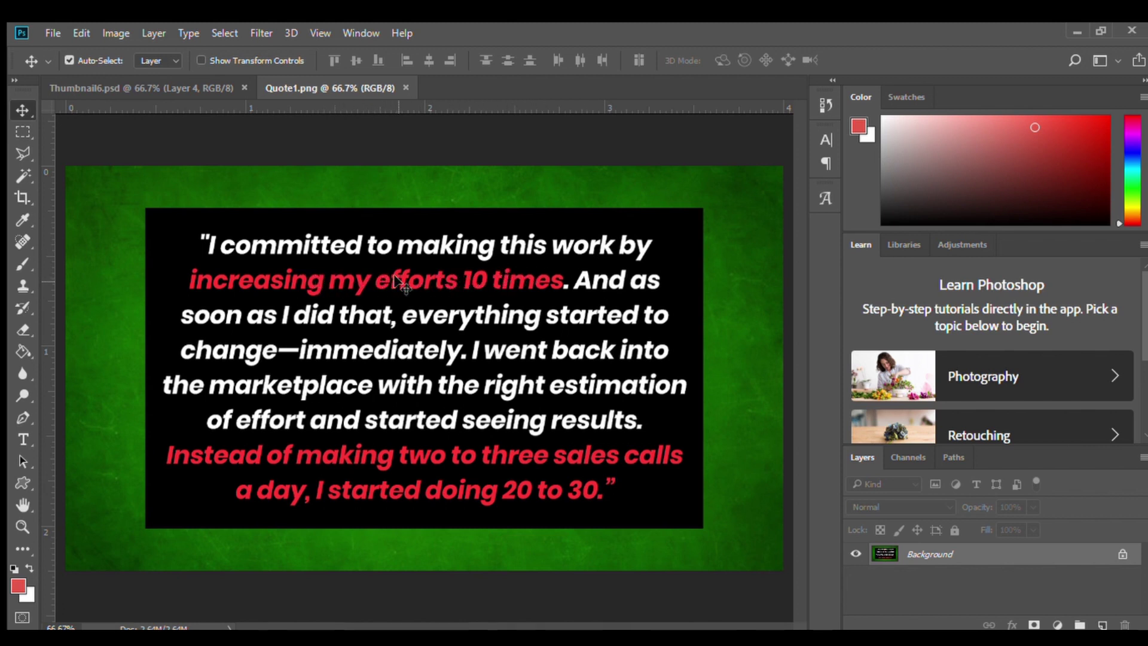
{"action": "left_click", "coordinate": [156, 79]}
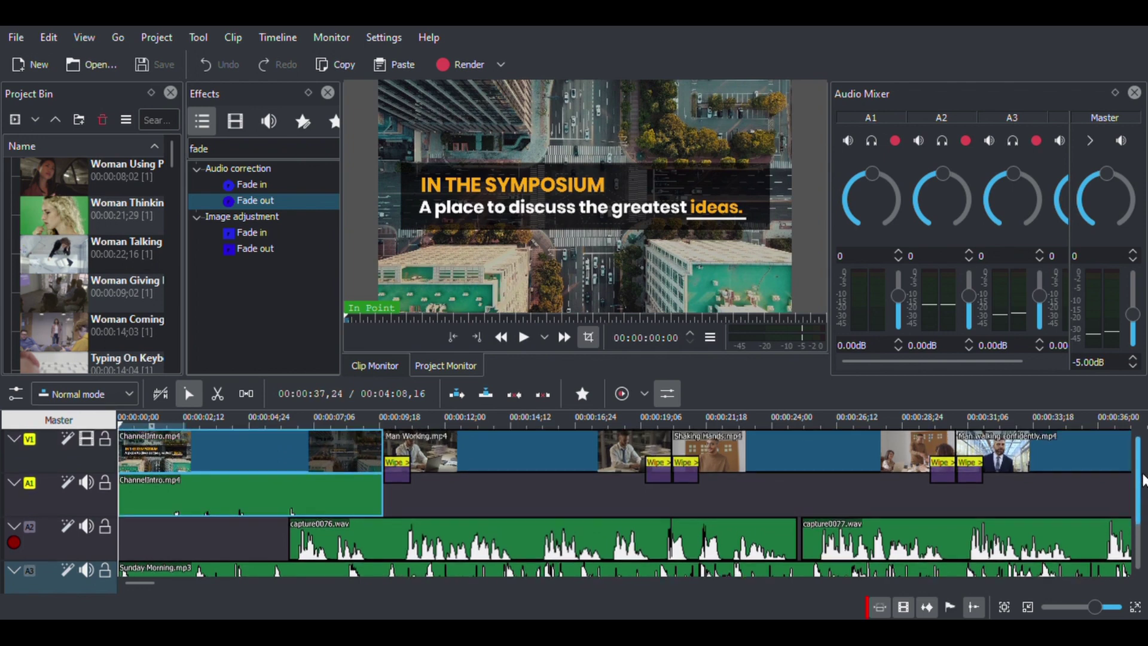
Select the ChannelIntro clip on V1 and scrub its IN THE SYMPOSIUM title animation.
{"action": "left_click", "coordinate": [196, 460]}
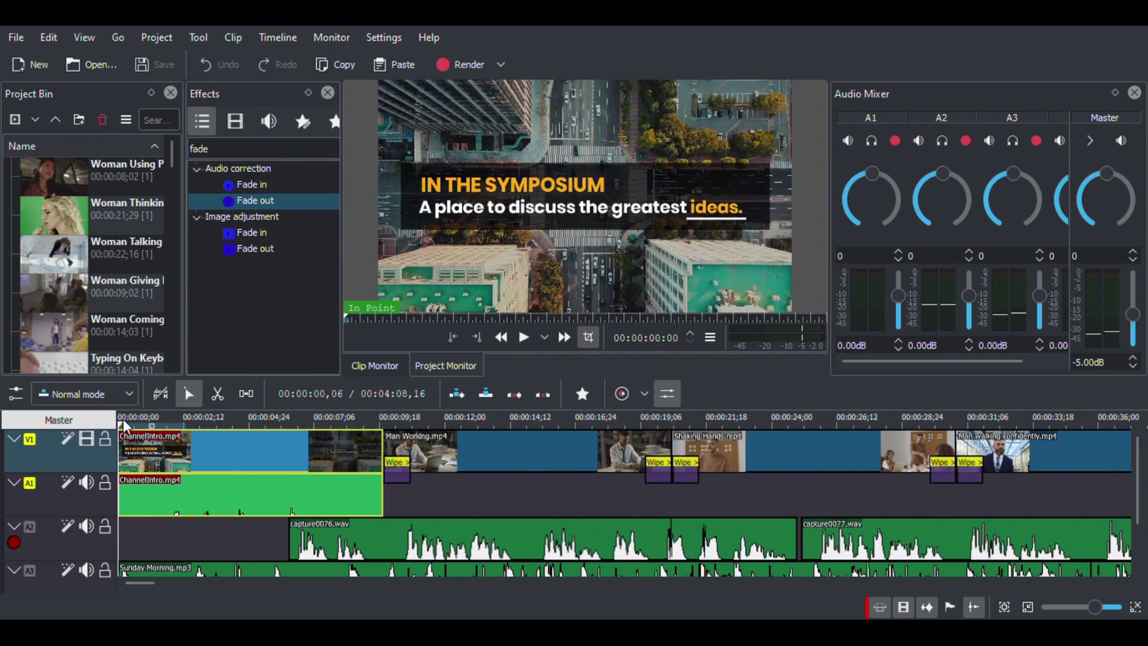
{"action": "left_click_drag", "start_coordinate": [123, 418], "coordinate": [170, 418]}
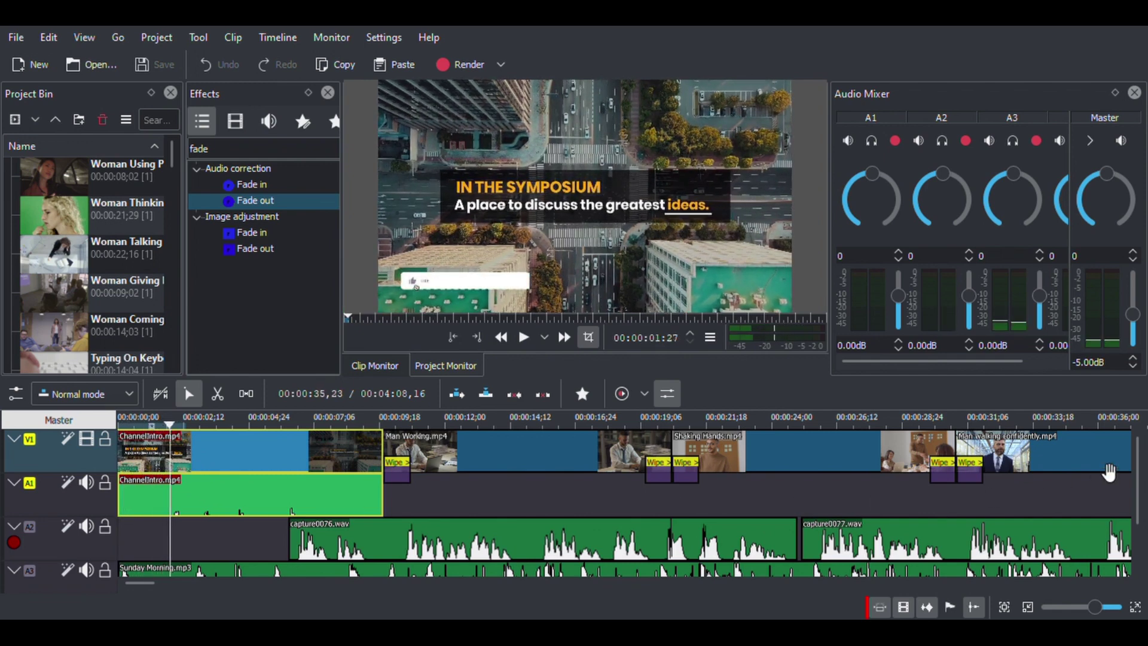
{"action": "scroll", "coordinate": [1141, 478], "scroll_direction": "down", "scroll_amount": 1}
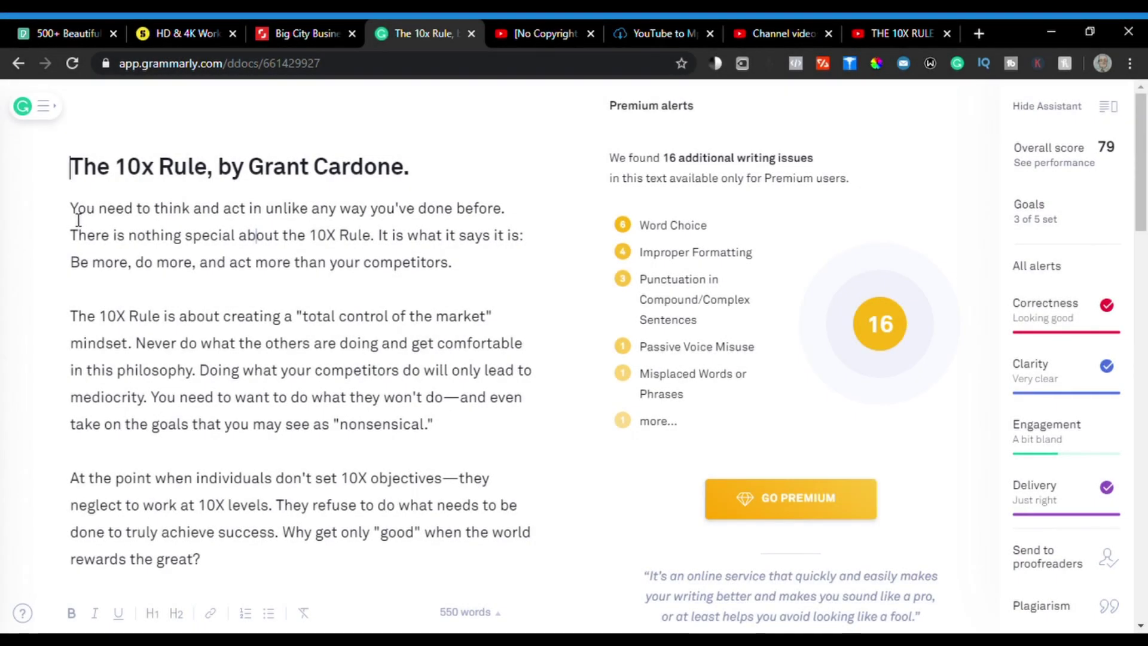
{"action": "scroll", "coordinate": [78, 220], "scroll_direction": "down", "scroll_amount": 7}
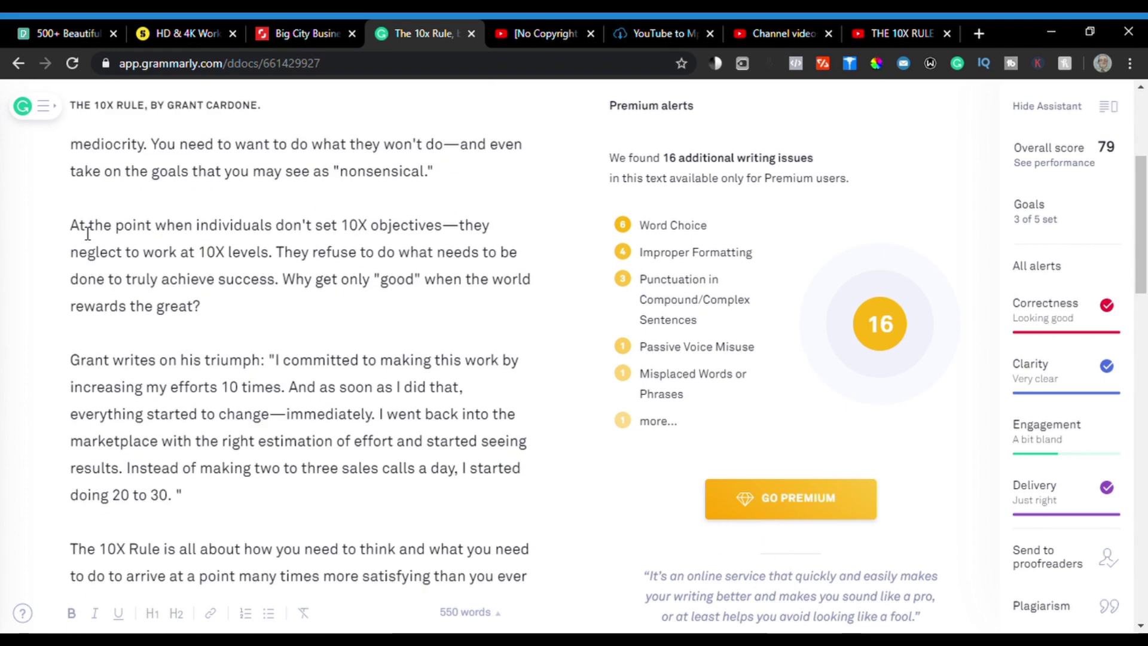
{"action": "scroll", "coordinate": [84, 241], "scroll_direction": "down", "scroll_amount": 4}
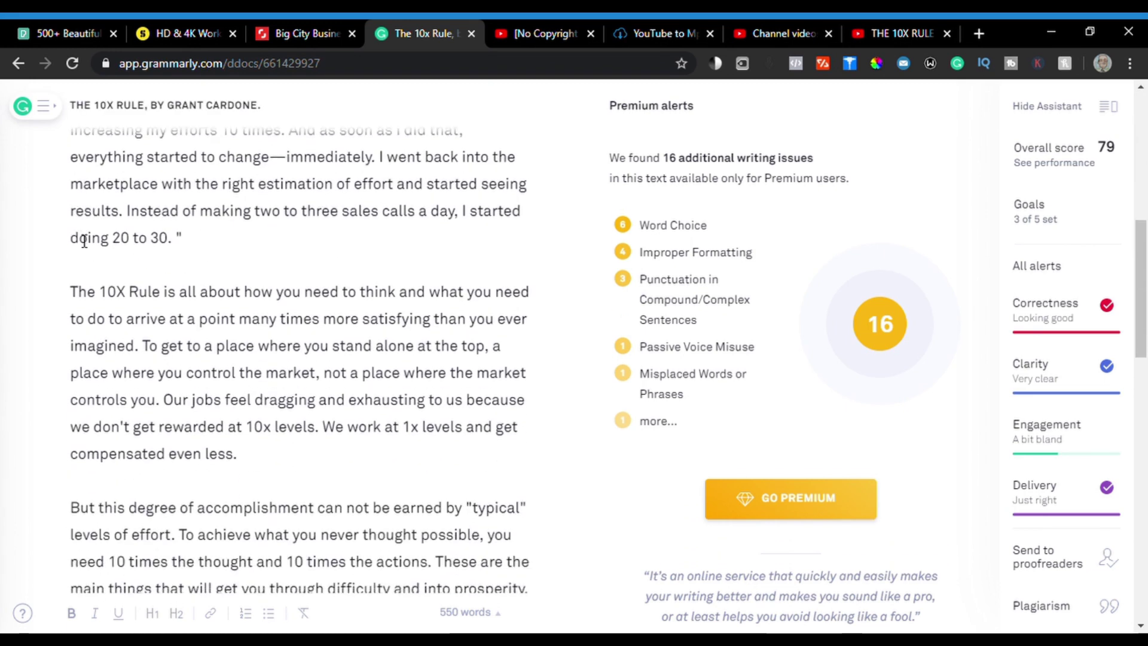
{"action": "scroll", "coordinate": [84, 241], "scroll_direction": "down", "scroll_amount": 4}
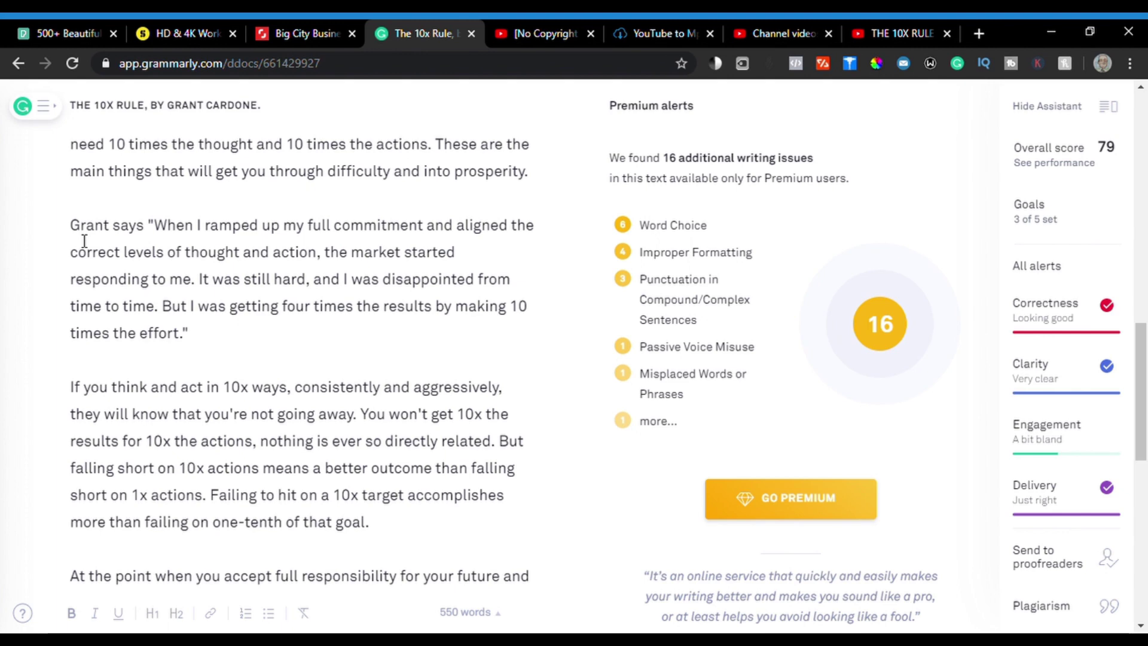
{"action": "scroll", "coordinate": [84, 241], "scroll_direction": "down", "scroll_amount": 4}
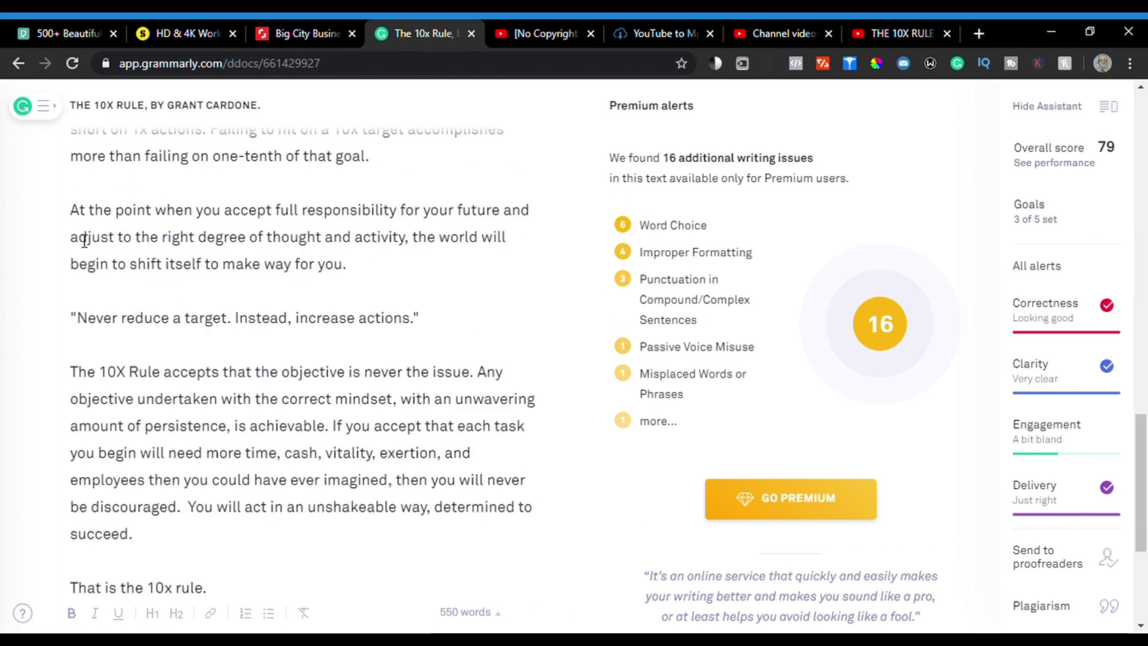
{"action": "scroll", "coordinate": [84, 241], "scroll_direction": "down", "scroll_amount": 2}
{"action": "scroll", "coordinate": [98, 286], "scroll_direction": "up", "scroll_amount": 16}
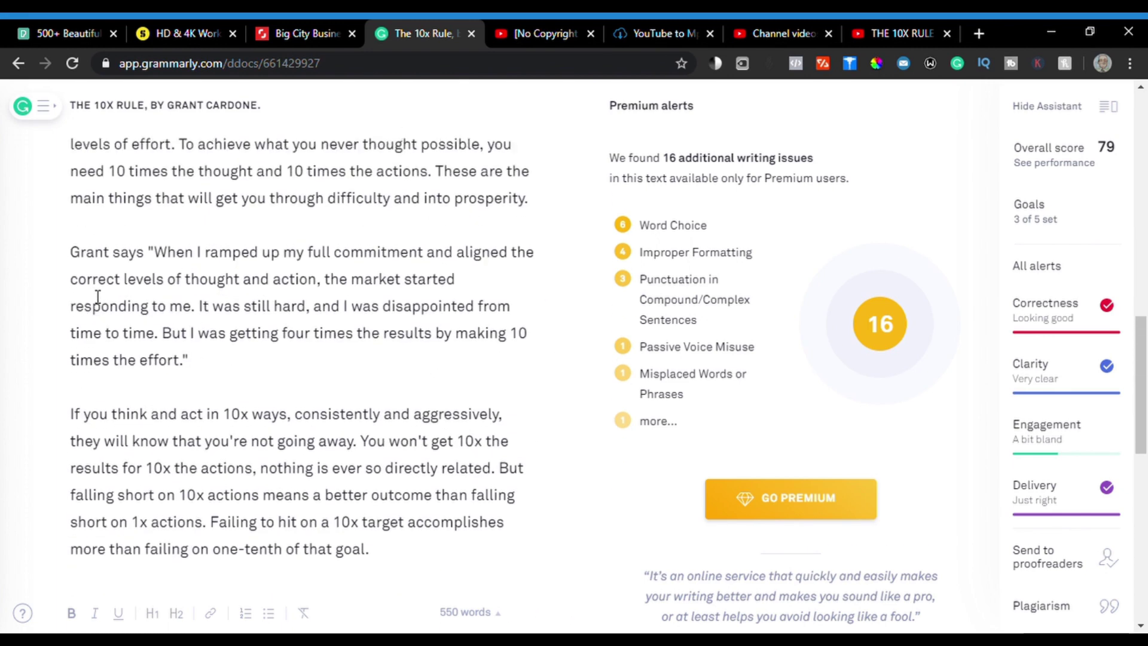
{"action": "scroll", "coordinate": [98, 296], "scroll_direction": "up", "scroll_amount": 6}
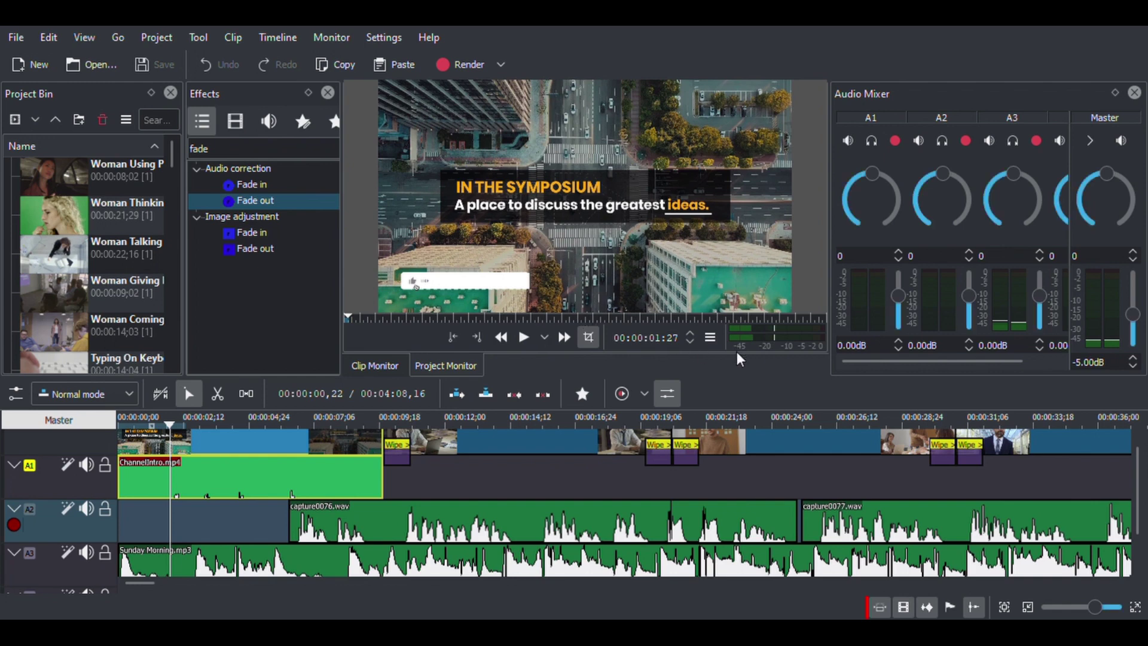
{"action": "left_click", "coordinate": [14, 525]}
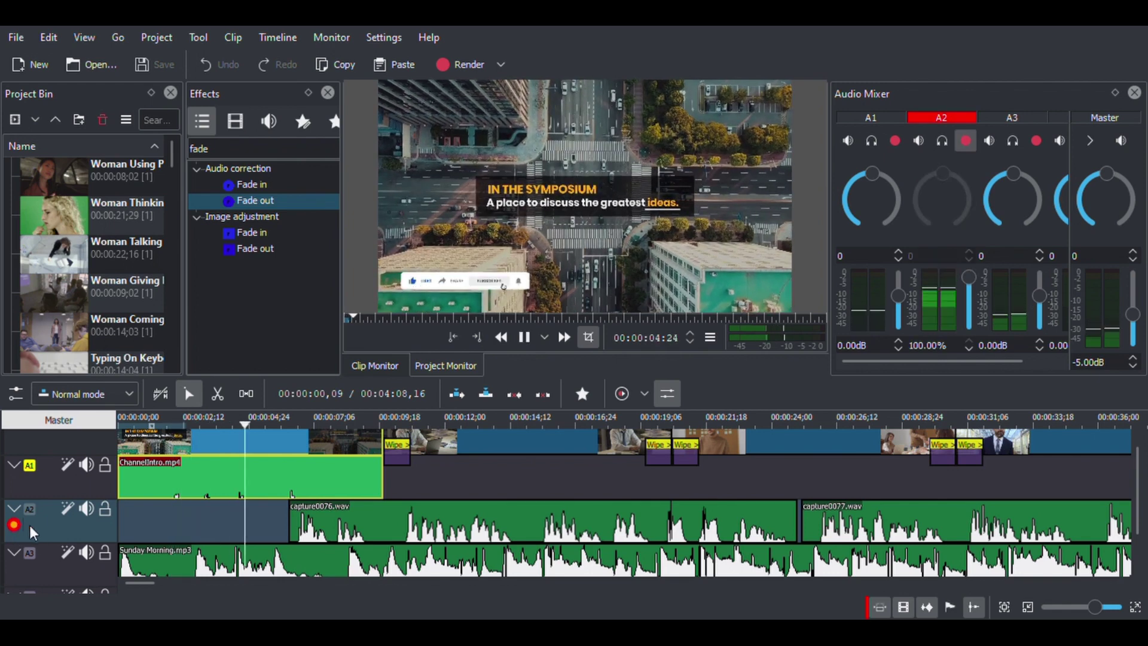
{"action": "key", "text": "space"}
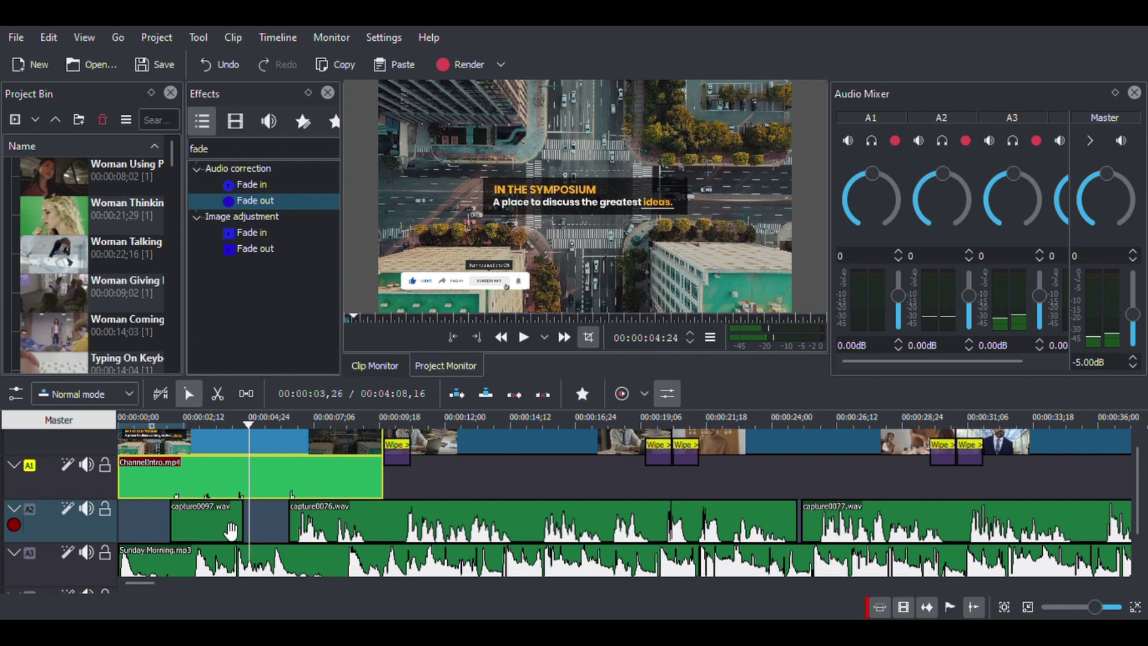
{"action": "mouse_move", "coordinate": [230, 530]}
{"action": "left_mouse_down"}
{"action": "mouse_move", "coordinate": [201, 532]}
{"action": "mouse_move", "coordinate": [221, 534]}
{"action": "left_mouse_up"}
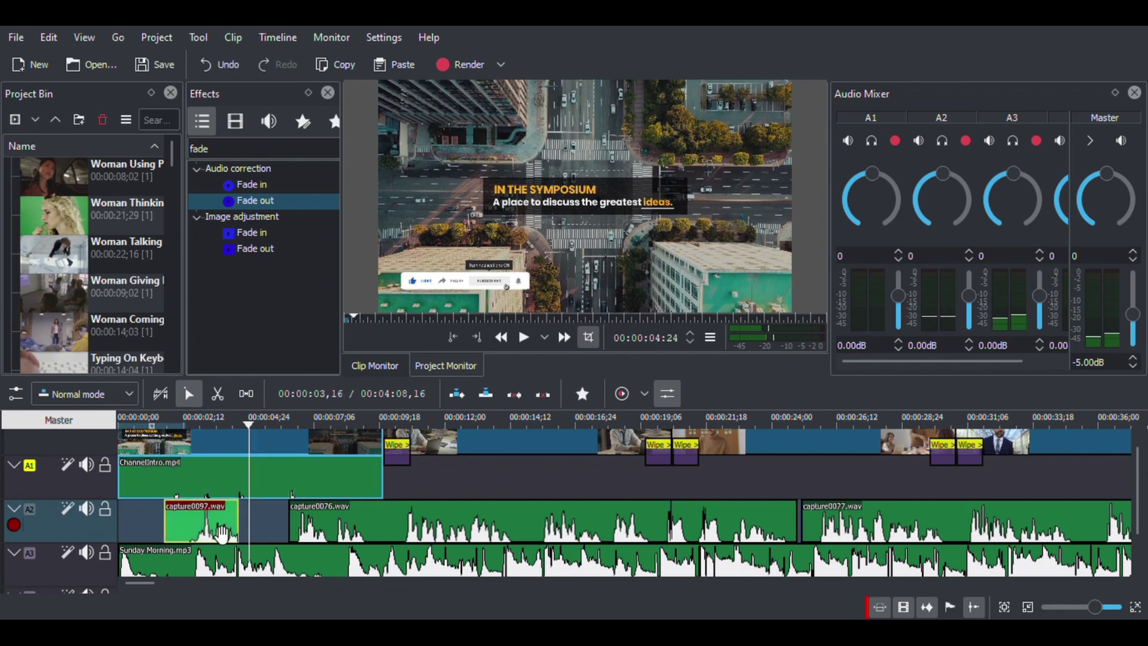
{"action": "key", "text": "Delete"}
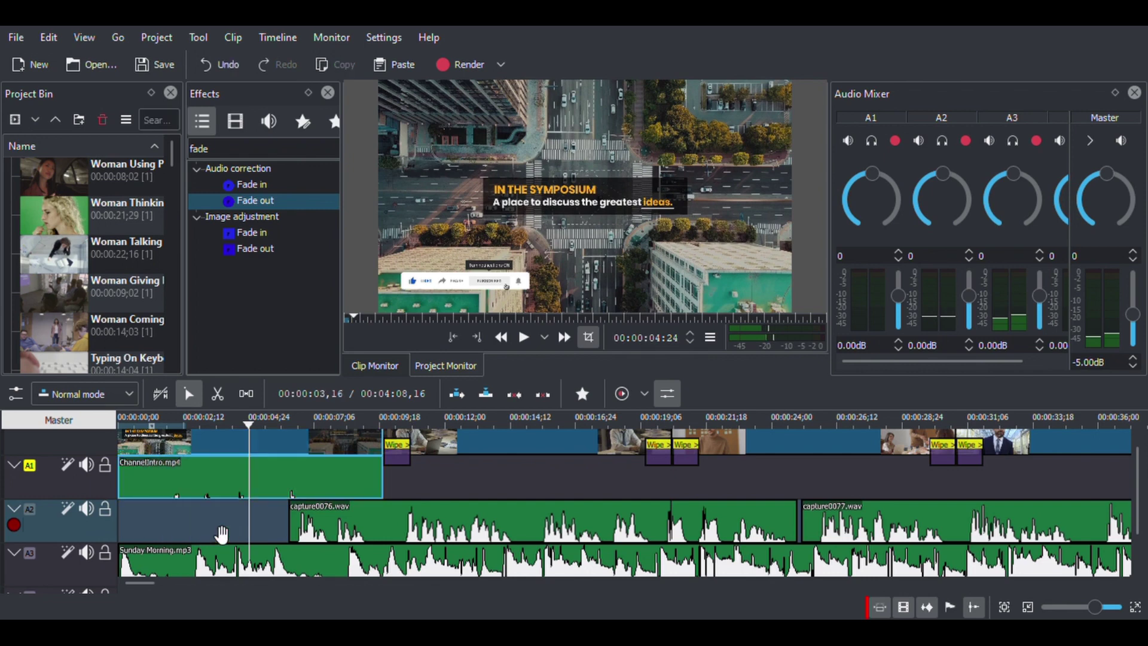
{"action": "left_click_drag", "start_coordinate": [293, 422], "coordinate": [404, 421]}
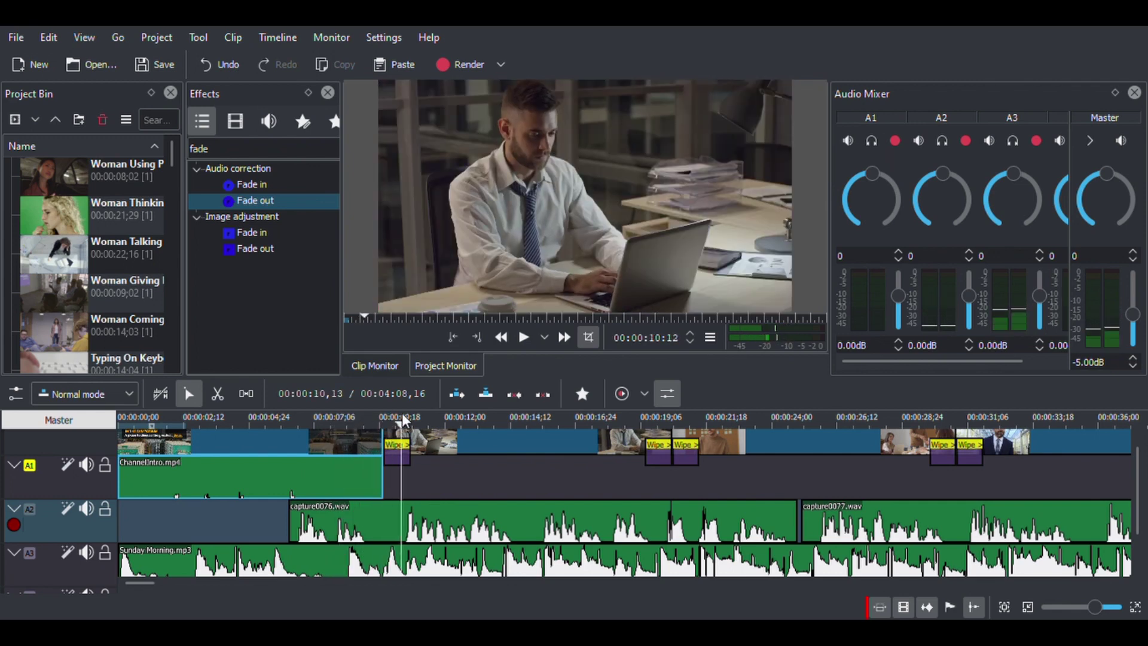
Select the wipe transition near Shaking Hands.mp4, preview it, and delete it.
{"action": "left_click", "coordinate": [217, 393]}
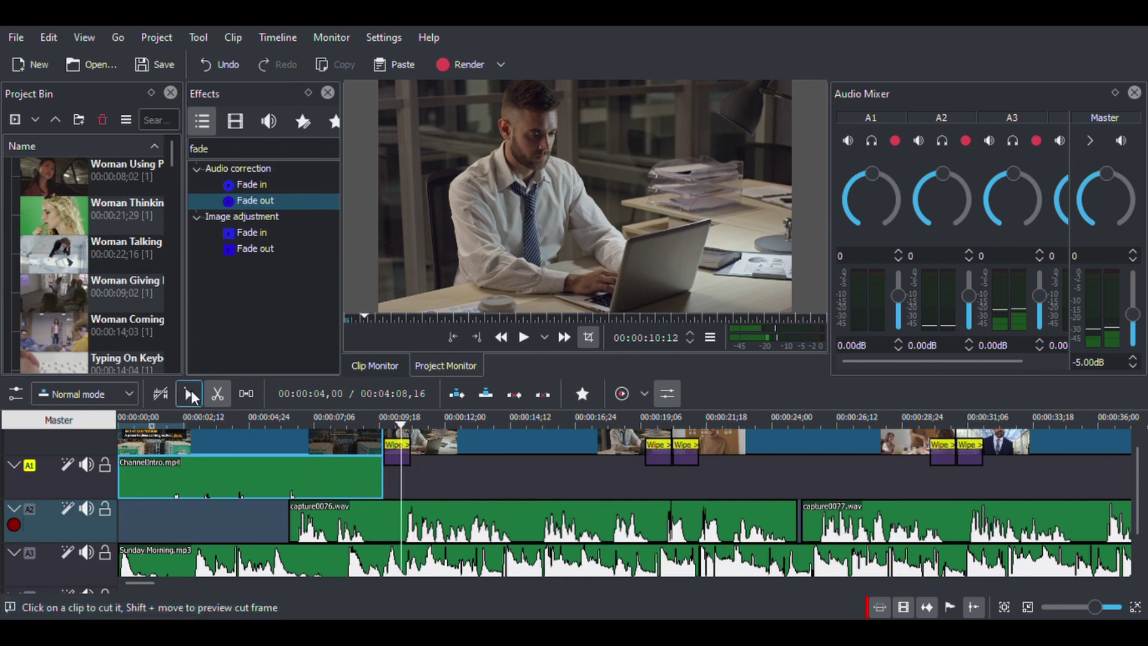
{"action": "left_click", "coordinate": [190, 394]}
{"action": "left_click", "coordinate": [444, 446]}
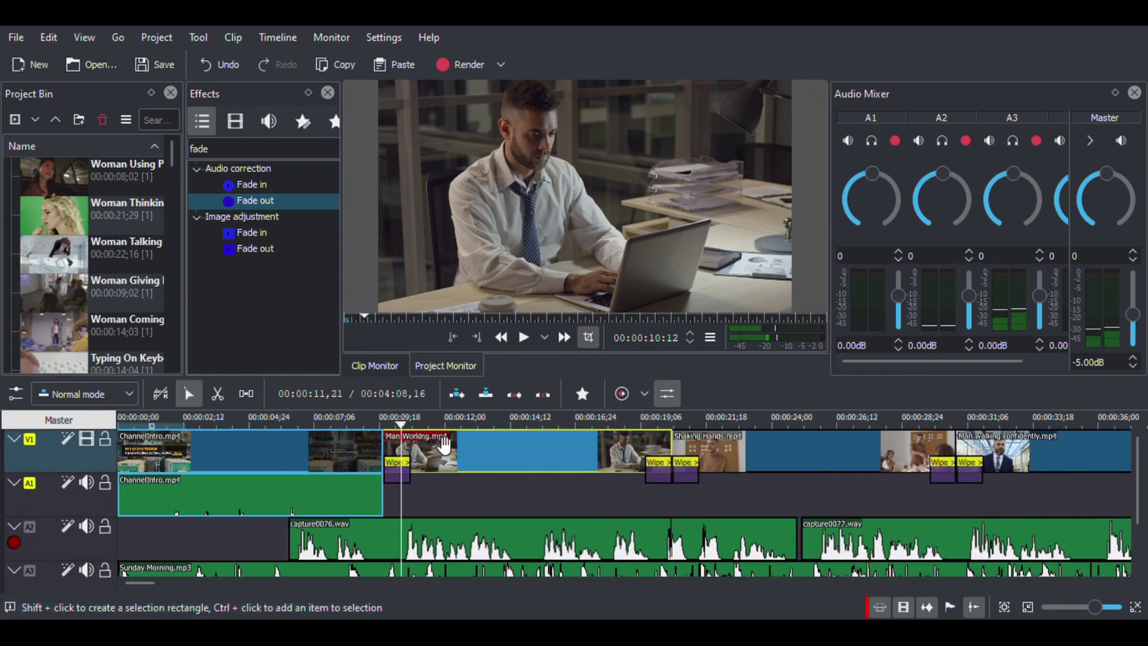
{"action": "left_click", "coordinate": [768, 464]}
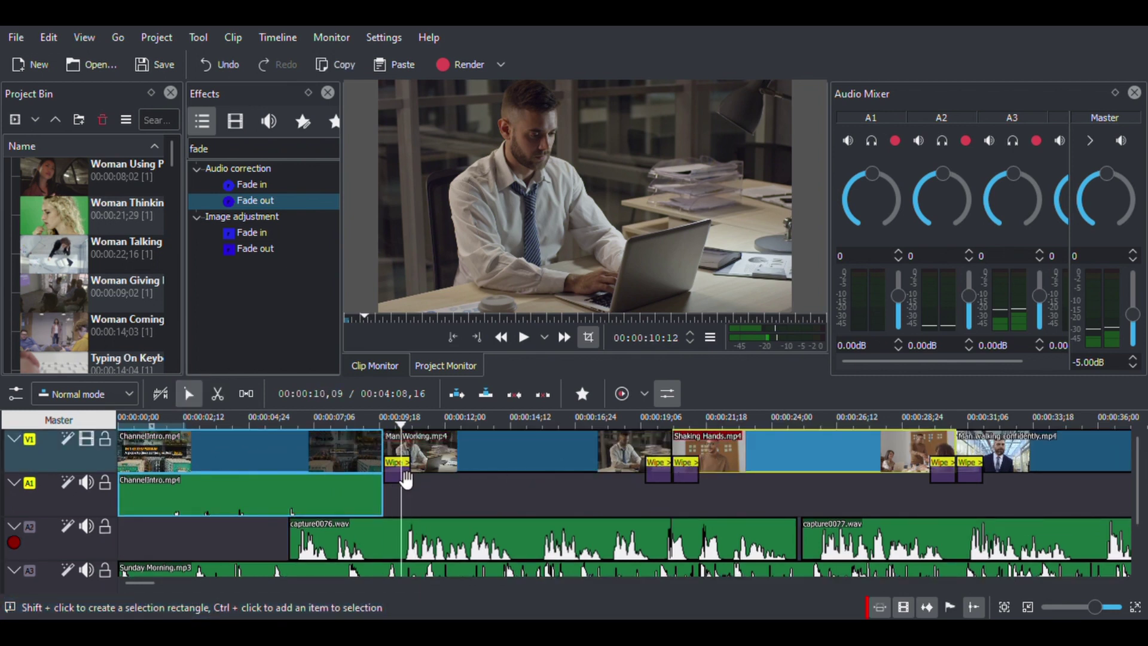
{"action": "left_click", "coordinate": [404, 477]}
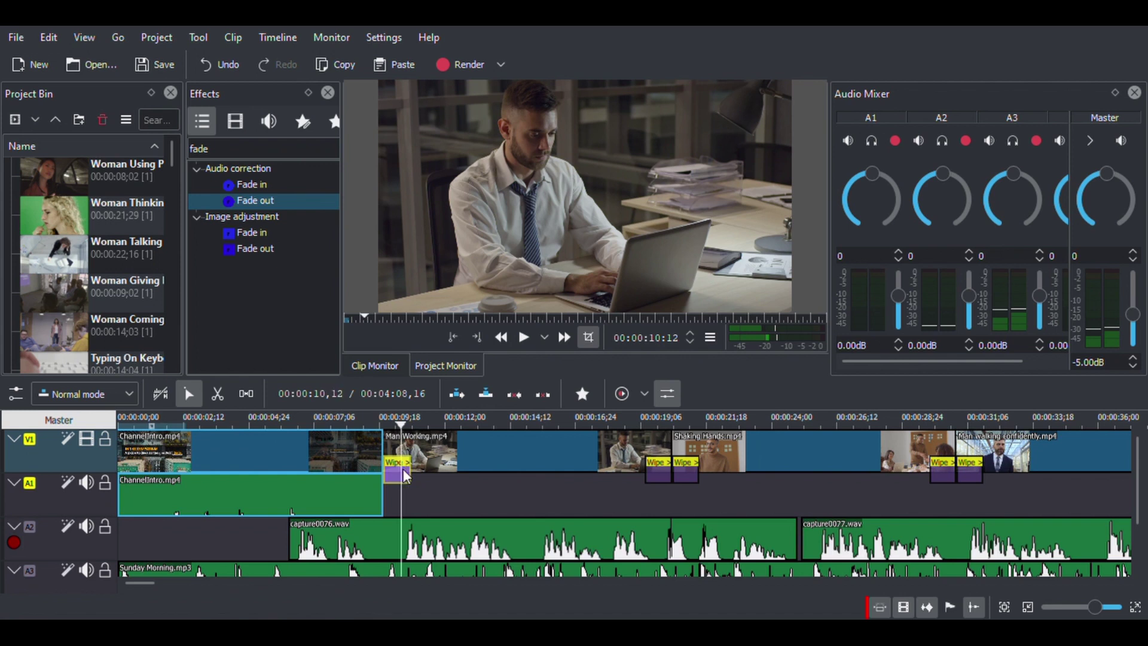
{"action": "left_click", "coordinate": [382, 422]}
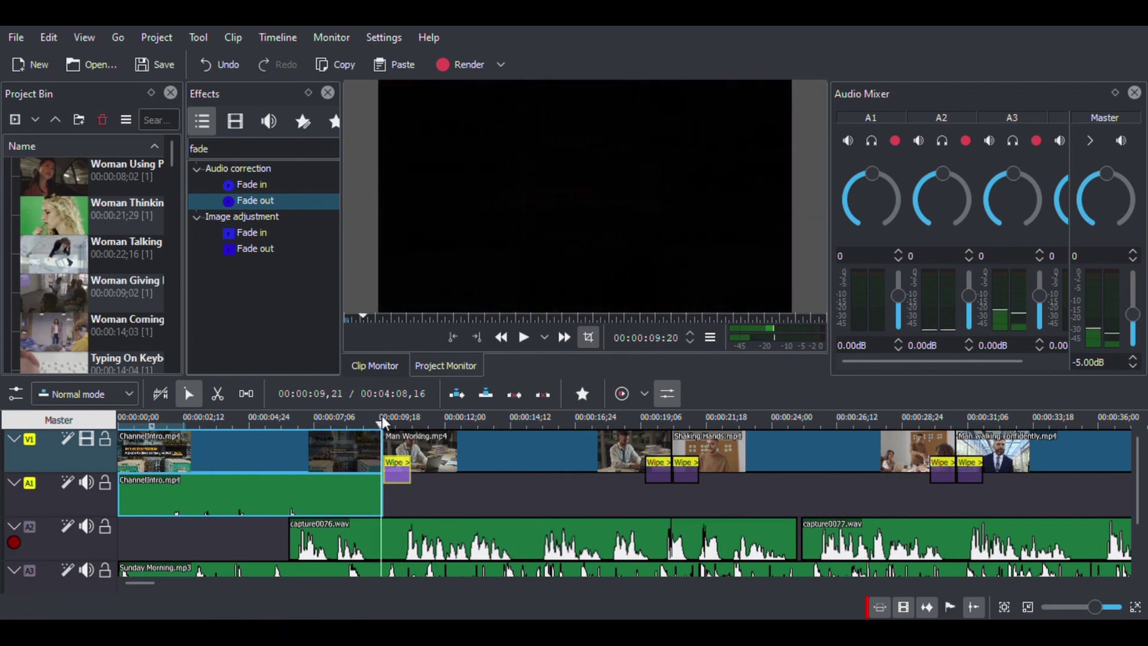
{"action": "left_click_drag", "start_coordinate": [385, 423], "coordinate": [468, 422]}
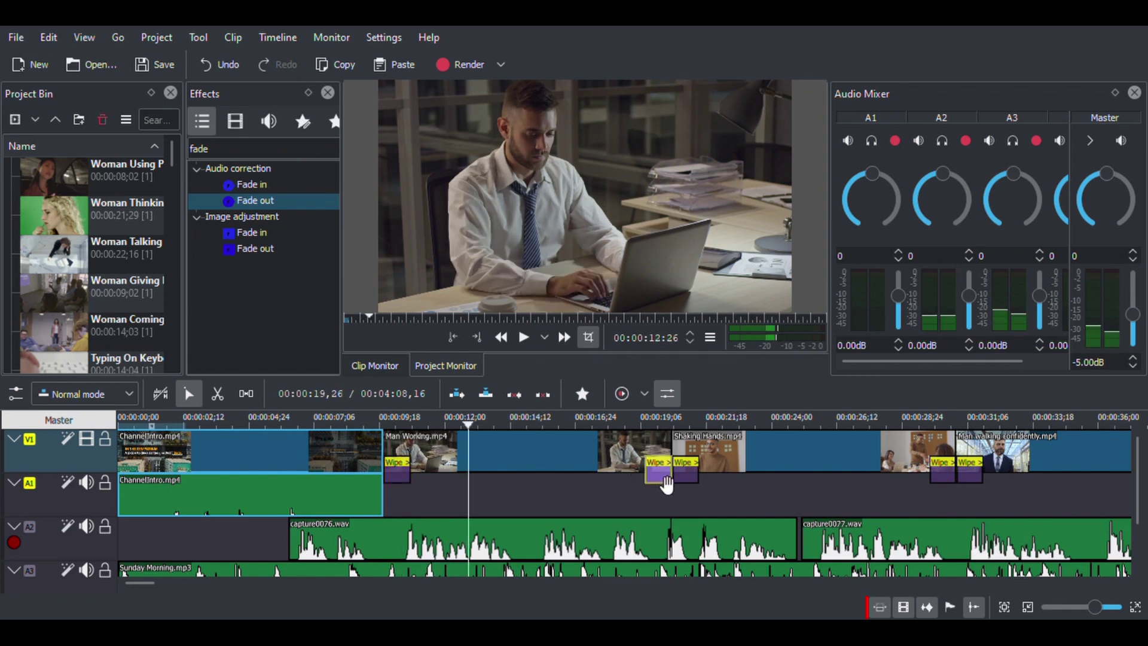
{"action": "key", "text": "Delete"}
Review the timeline at the Quote1.png clip and around 1:50 and 2:02.
{"action": "left_click_drag", "start_coordinate": [149, 584], "coordinate": [207, 583]}
{"action": "left_click", "coordinate": [312, 465]}
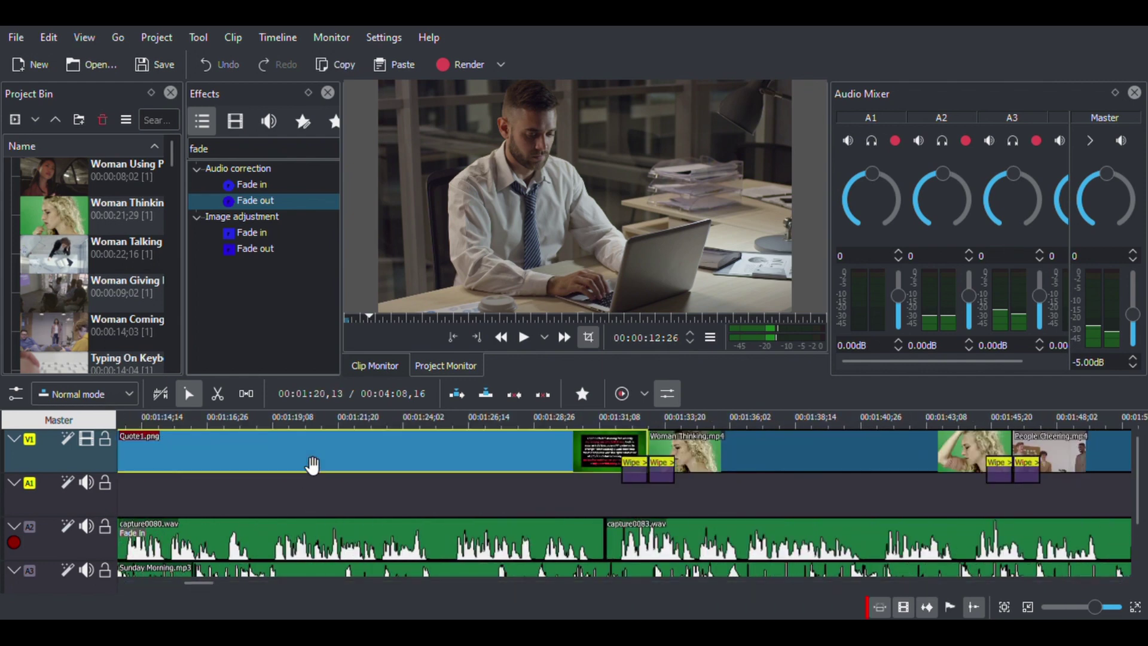
{"action": "left_click", "coordinate": [317, 416]}
{"action": "left_click_drag", "start_coordinate": [206, 592], "coordinate": [223, 594]}
{"action": "left_click", "coordinate": [487, 422]}
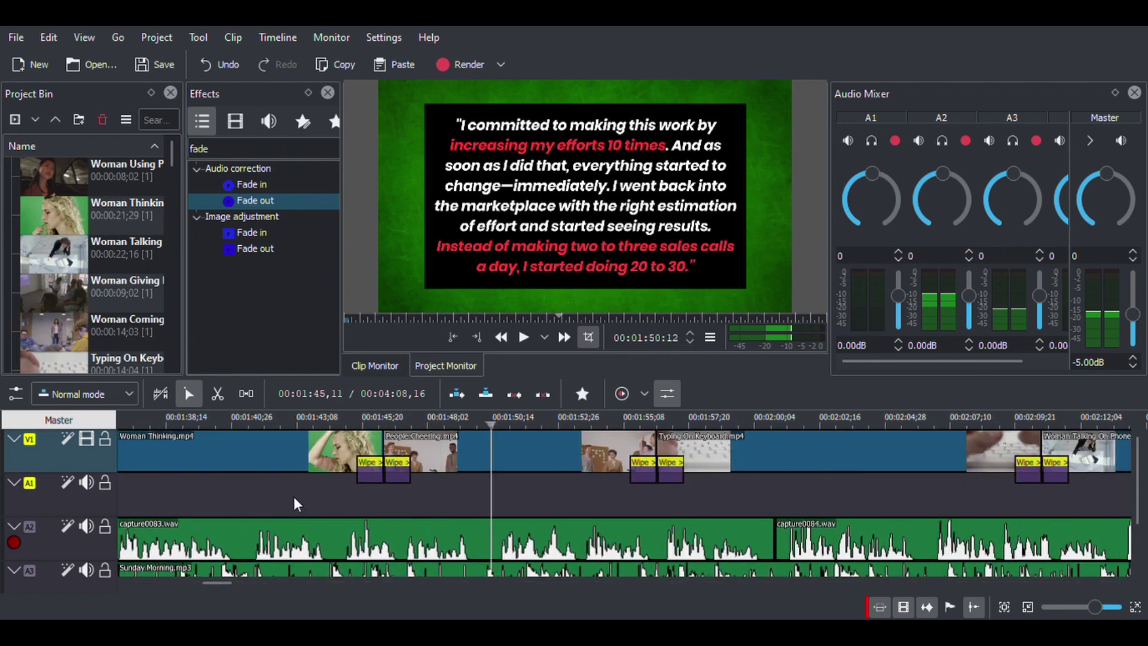
{"action": "left_click", "coordinate": [805, 423]}
{"action": "left_click_drag", "start_coordinate": [1134, 482], "coordinate": [1144, 519]}
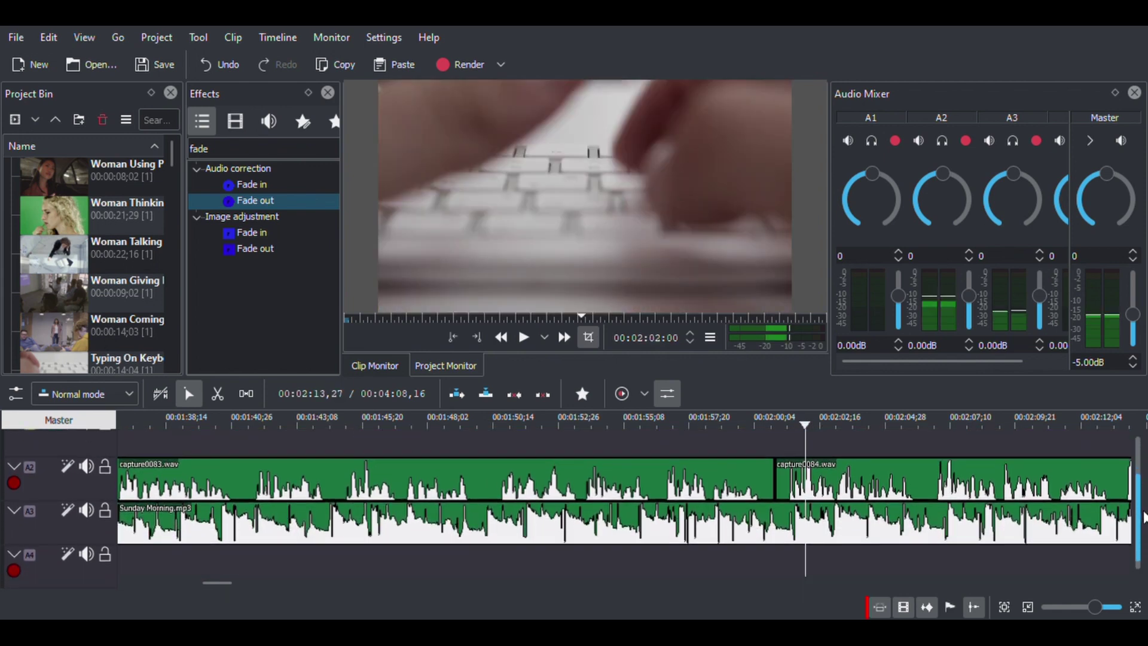
{"action": "left_click", "coordinate": [420, 539]}
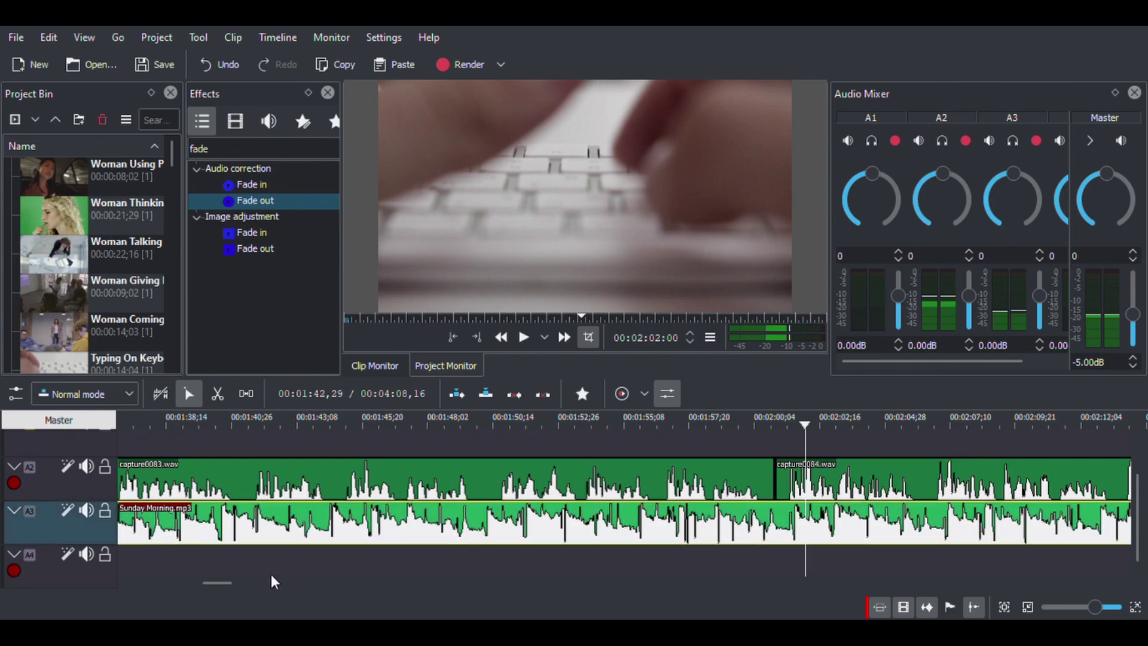
{"action": "left_click_drag", "start_coordinate": [218, 584], "coordinate": [209, 584]}
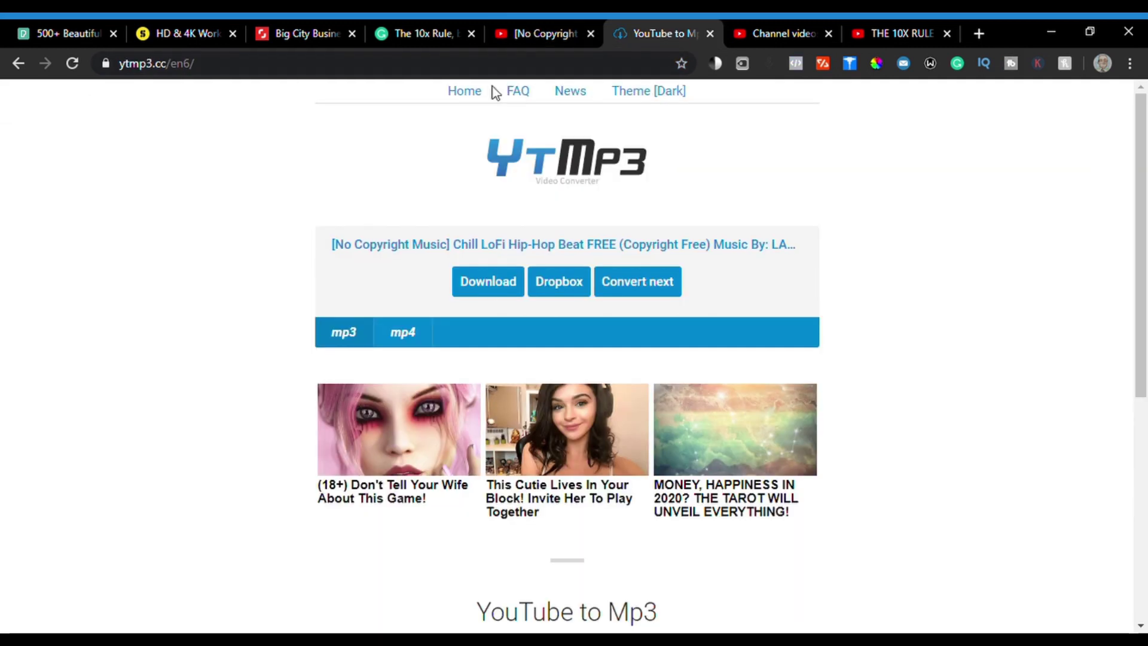
Reset the YTMP3 converter to an empty URL field for a new conversion.
{"action": "left_click", "coordinate": [266, 71]}
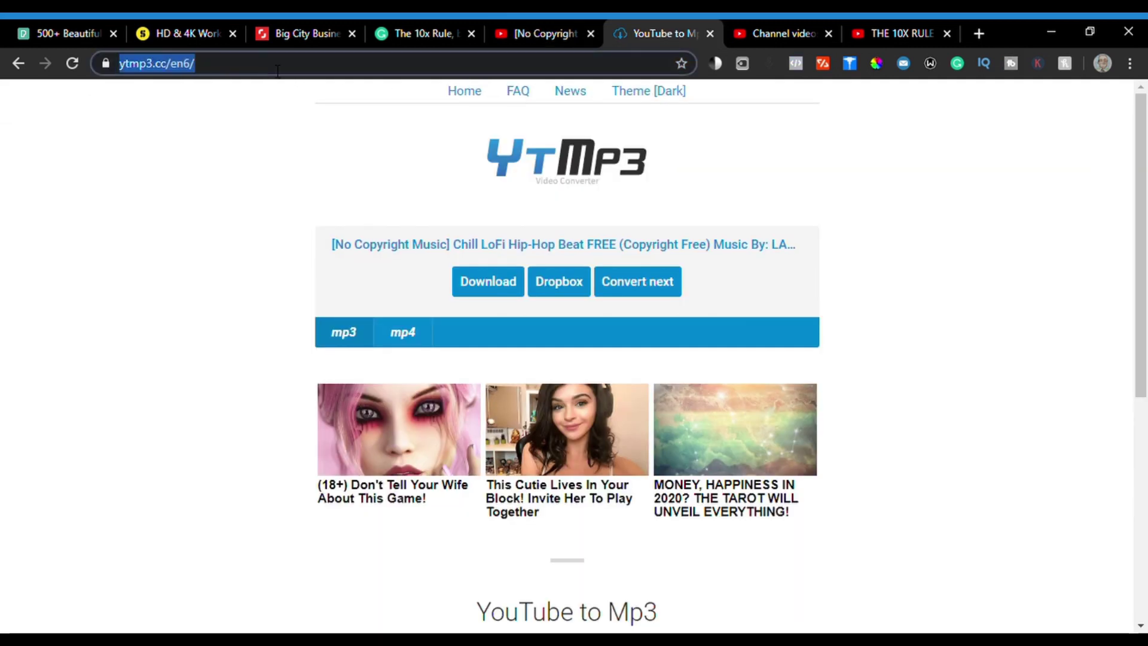
{"action": "left_click", "coordinate": [277, 71]}
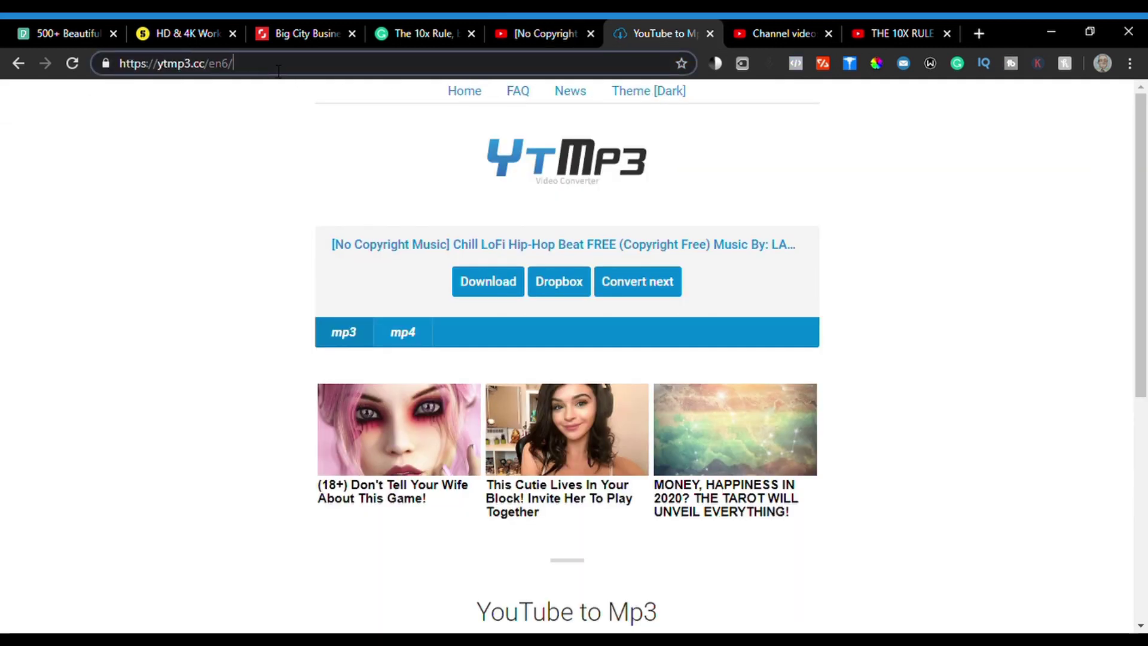
{"action": "left_click", "coordinate": [628, 282]}
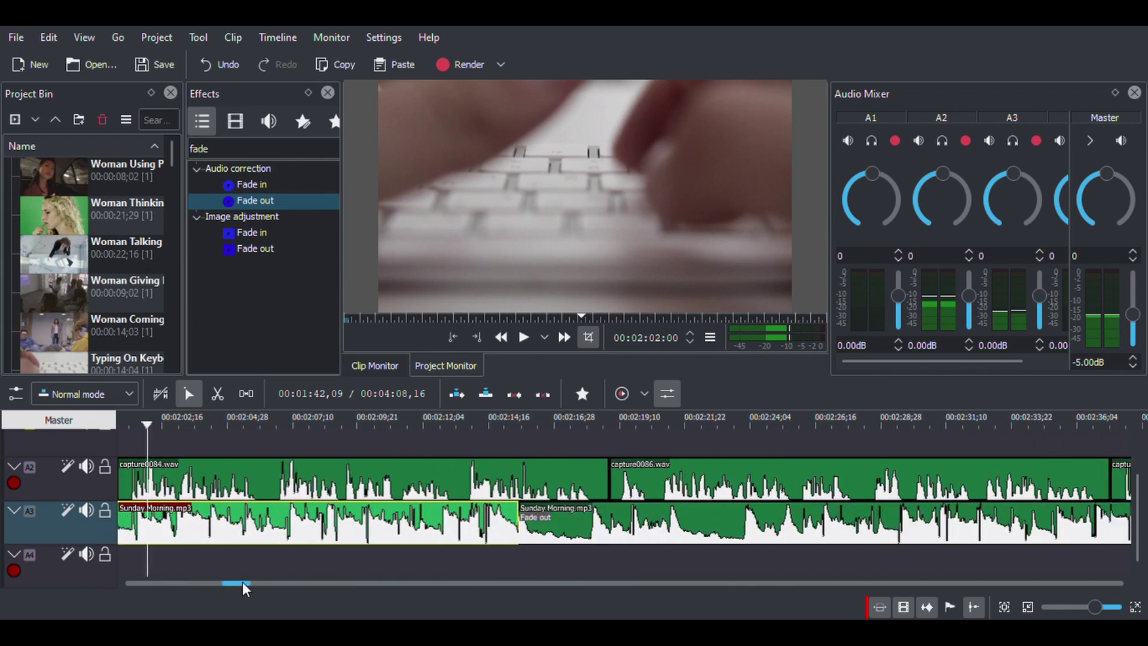
Nudge the second Sunday Morning.mp3 clip slightly right and scrub the playhead to about 2:07.
{"action": "left_click_drag", "start_coordinate": [610, 542], "coordinate": [560, 535]}
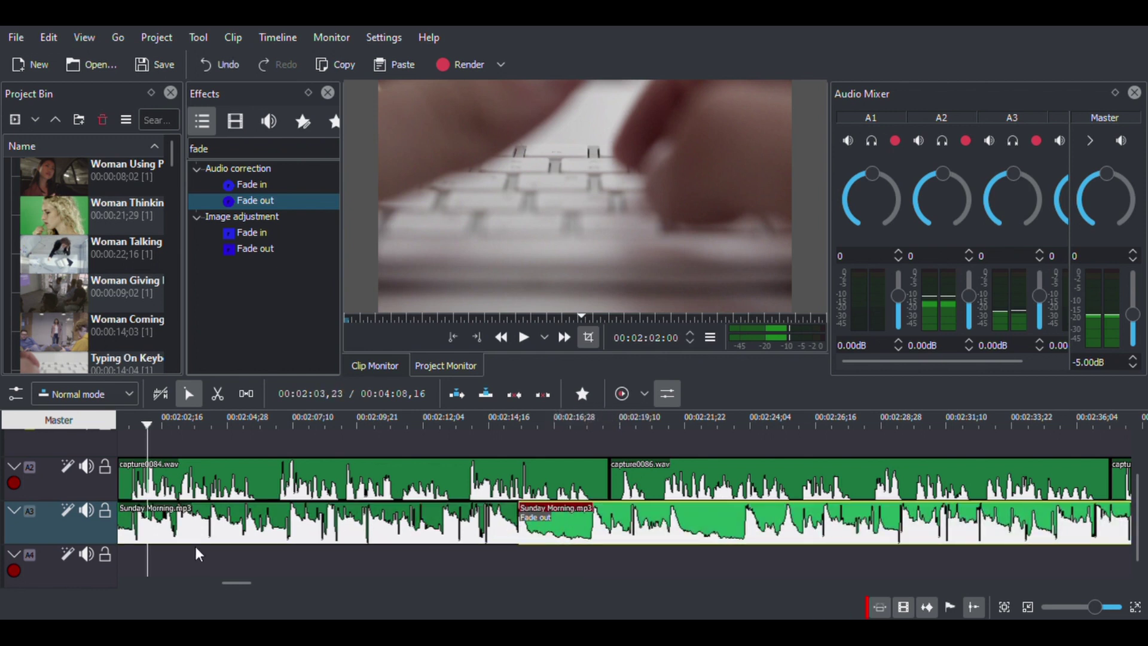
{"action": "left_click_drag", "start_coordinate": [259, 418], "coordinate": [549, 431]}
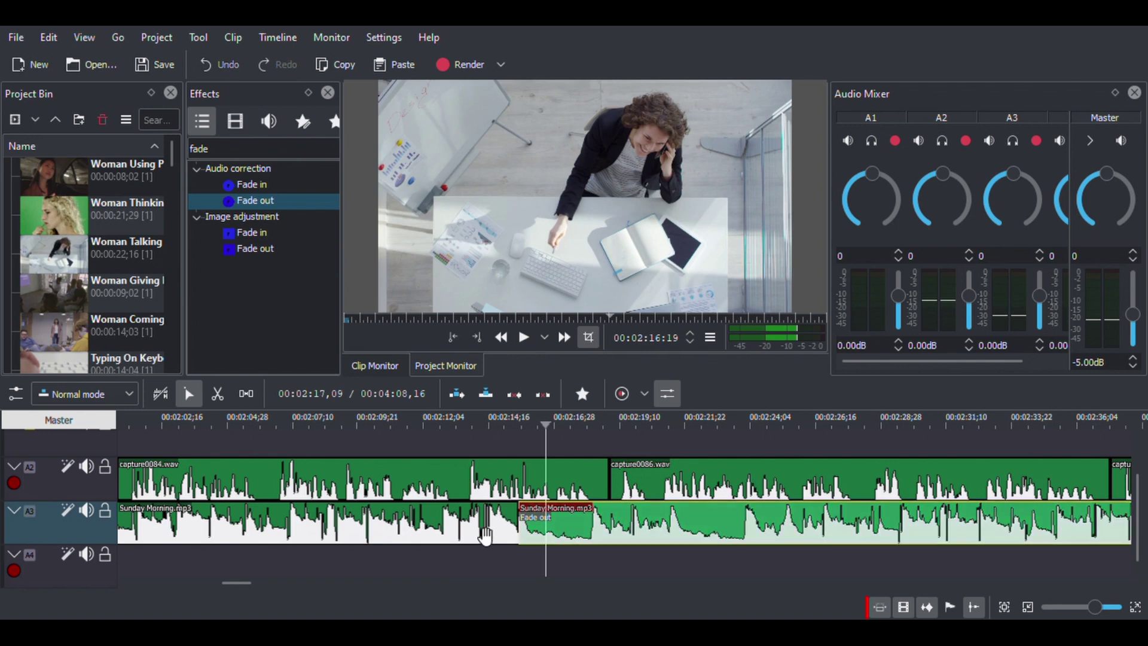
{"action": "scroll", "coordinate": [1138, 479], "scroll_direction": "up", "scroll_amount": 2}
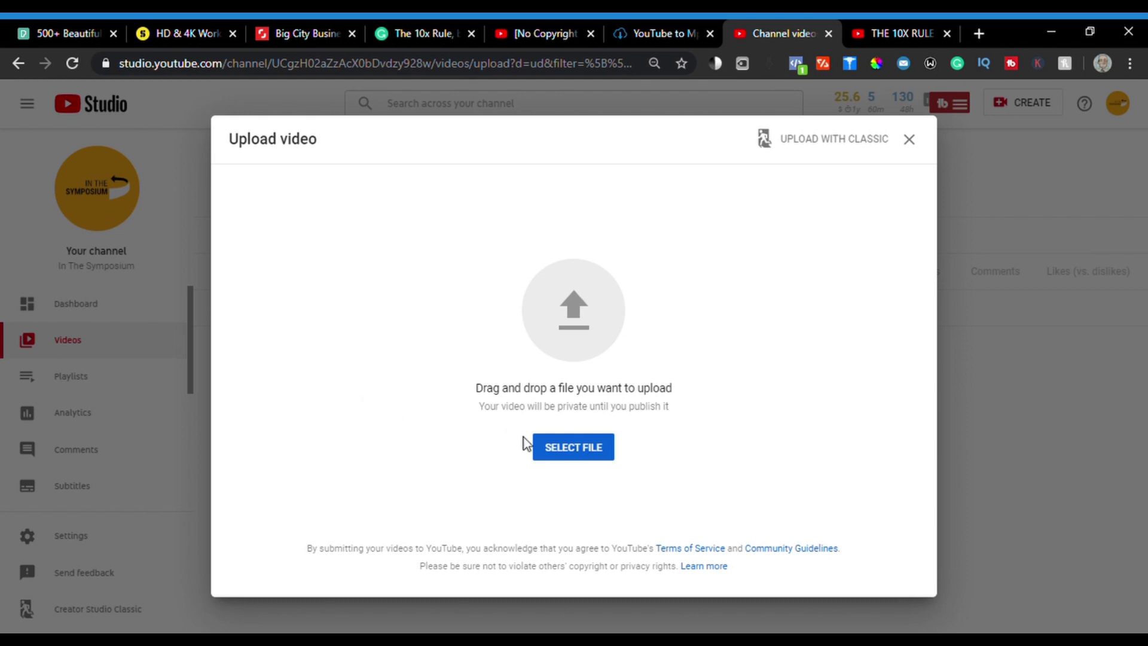
Upload The10xRule.mp4 and review its prefilled title, selecting the word Goals.
{"action": "left_click", "coordinate": [562, 457]}
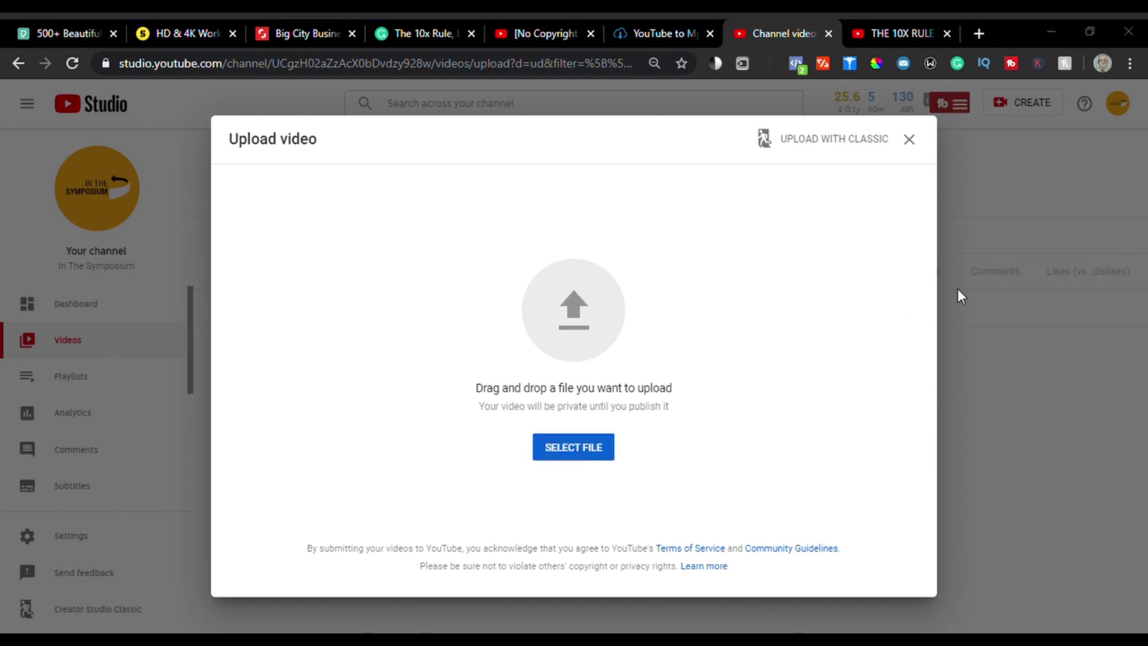
{"action": "left_click", "coordinate": [880, 482]}
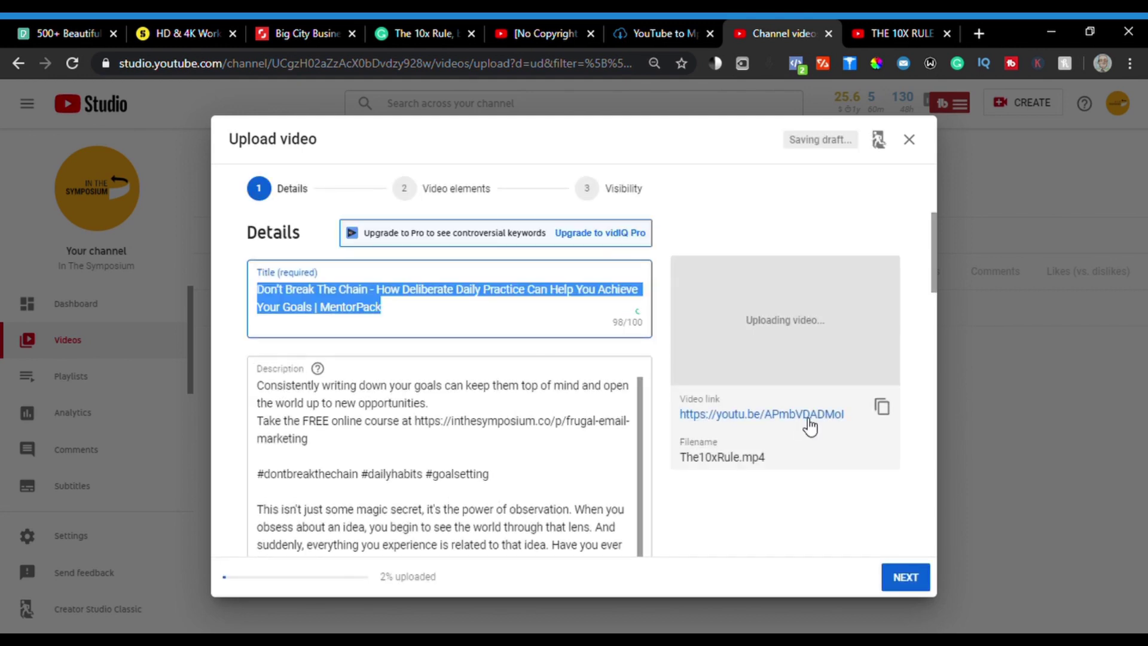
{"action": "left_click", "coordinate": [383, 315]}
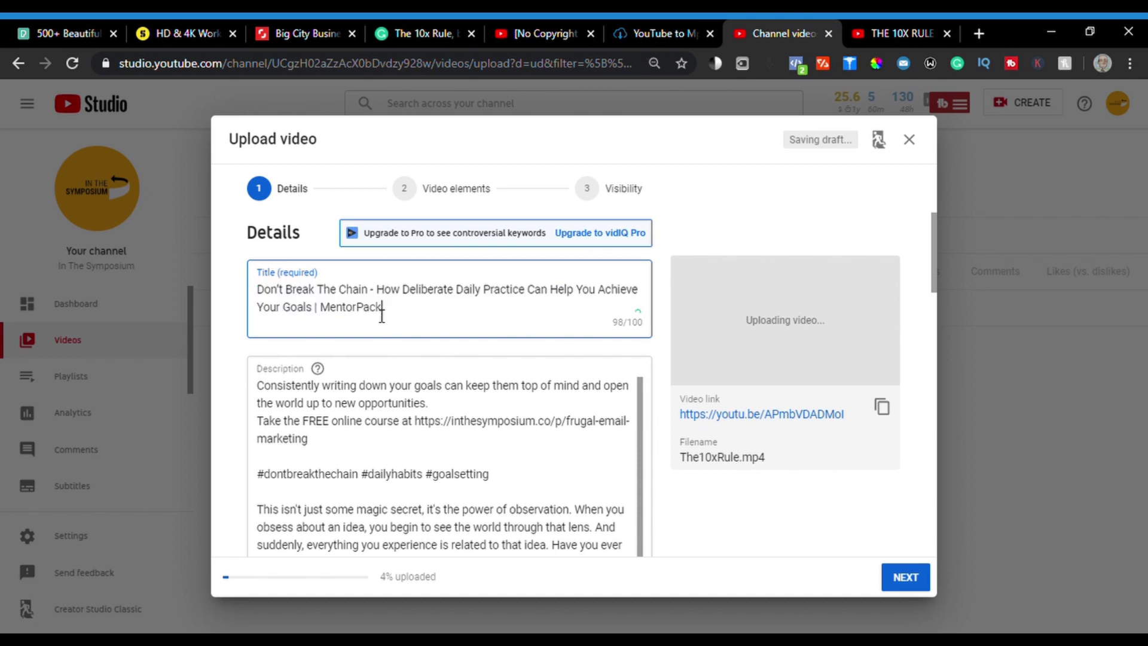
{"action": "left_click_drag", "start_coordinate": [306, 312], "coordinate": [271, 303]}
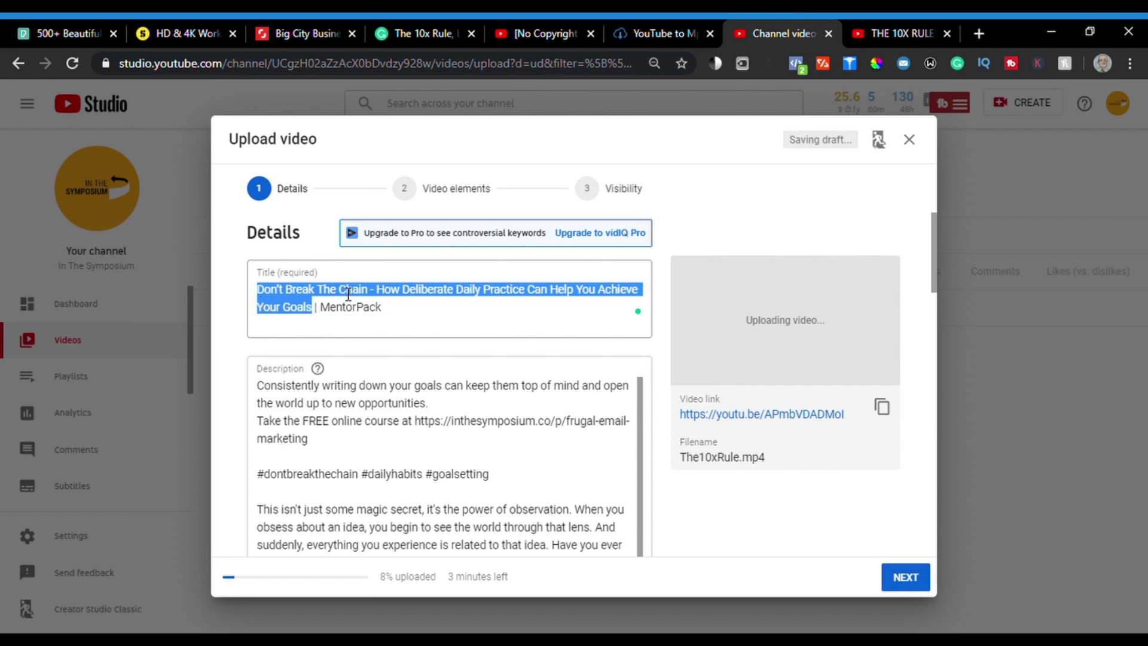
{"action": "left_click", "coordinate": [359, 309]}
{"action": "double_click", "coordinate": [297, 307]}
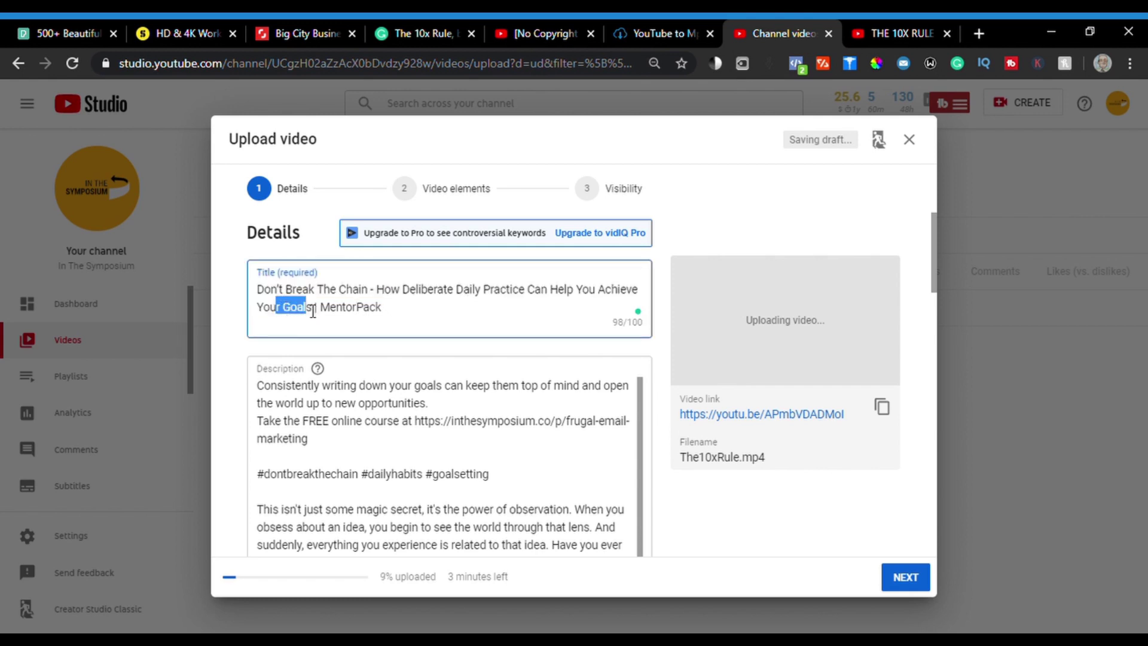
Review the prefilled description's book and song credits and translation help paragraph.
{"action": "left_click", "coordinate": [529, 366]}
{"action": "left_click_drag", "start_coordinate": [643, 415], "coordinate": [647, 451]}
{"action": "scroll", "coordinate": [616, 444], "scroll_direction": "down", "scroll_amount": 8}
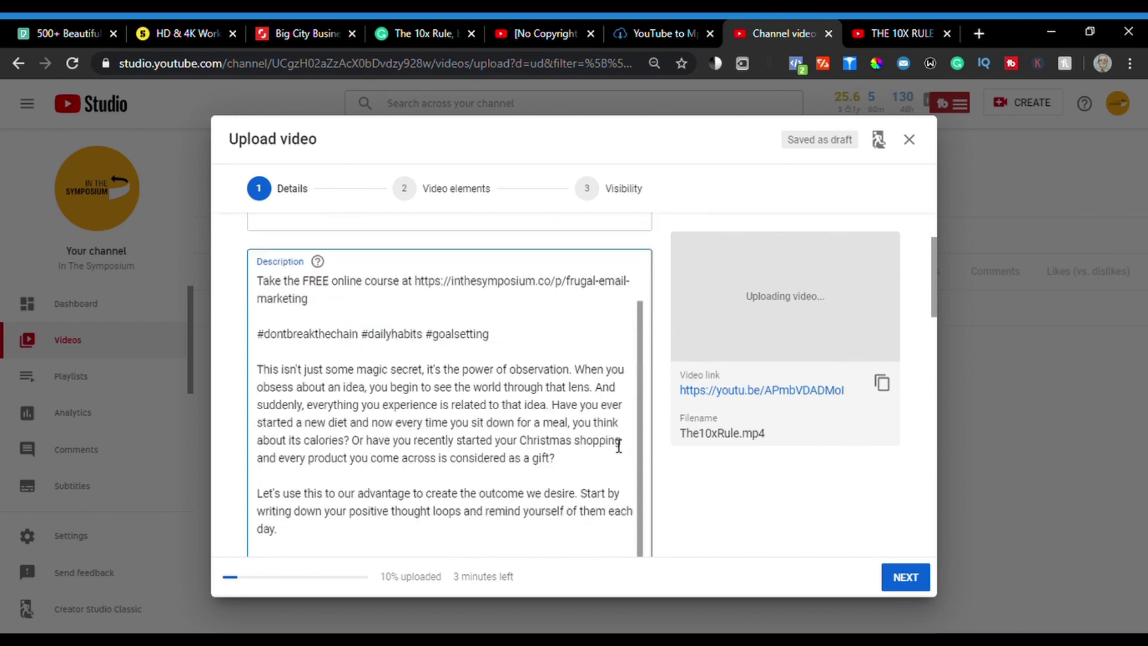
{"action": "scroll", "coordinate": [619, 444], "scroll_direction": "down", "scroll_amount": 3}
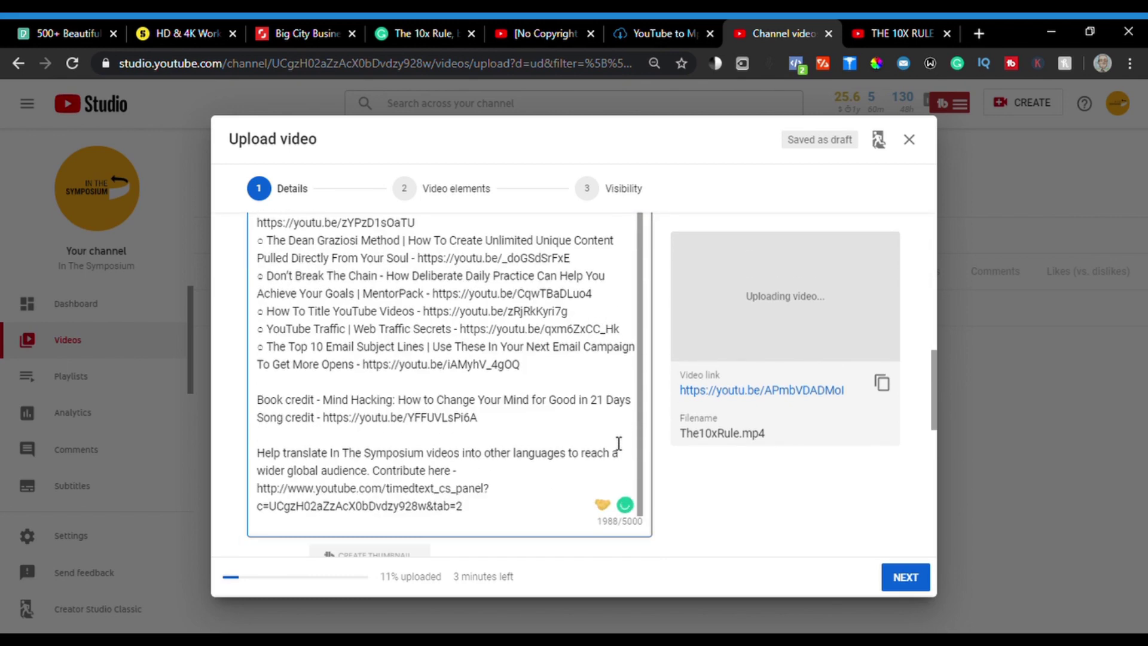
{"action": "left_click_drag", "start_coordinate": [509, 421], "coordinate": [270, 407]}
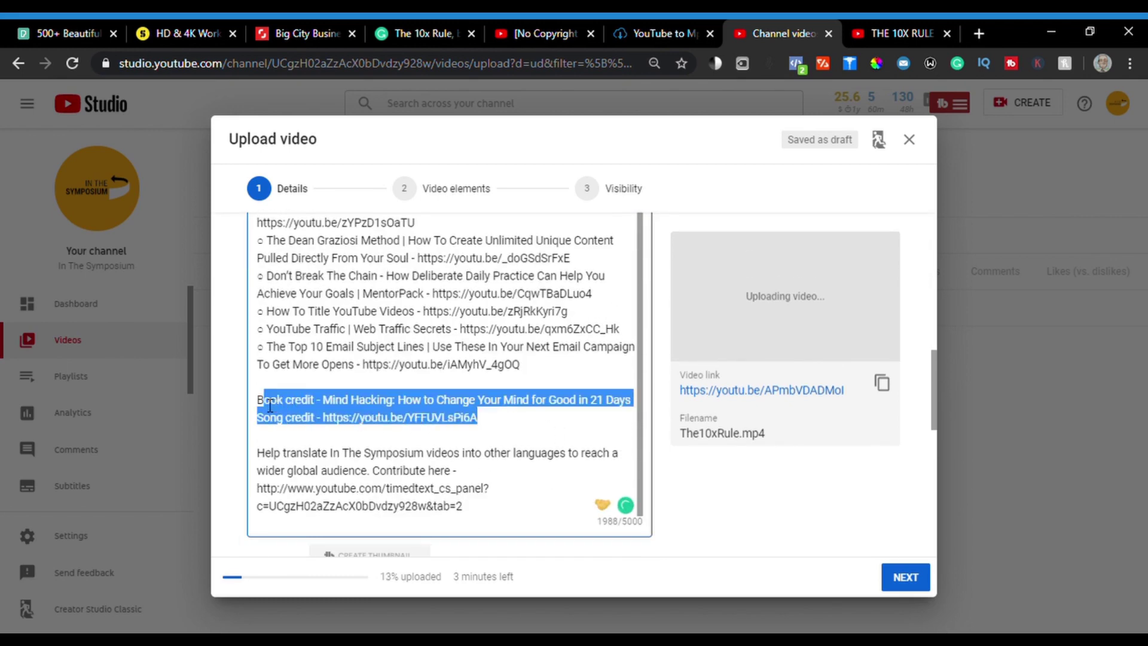
{"action": "left_click", "coordinate": [338, 409]}
{"action": "left_click_drag", "start_coordinate": [491, 521], "coordinate": [292, 461]}
{"action": "left_click", "coordinate": [341, 455]}
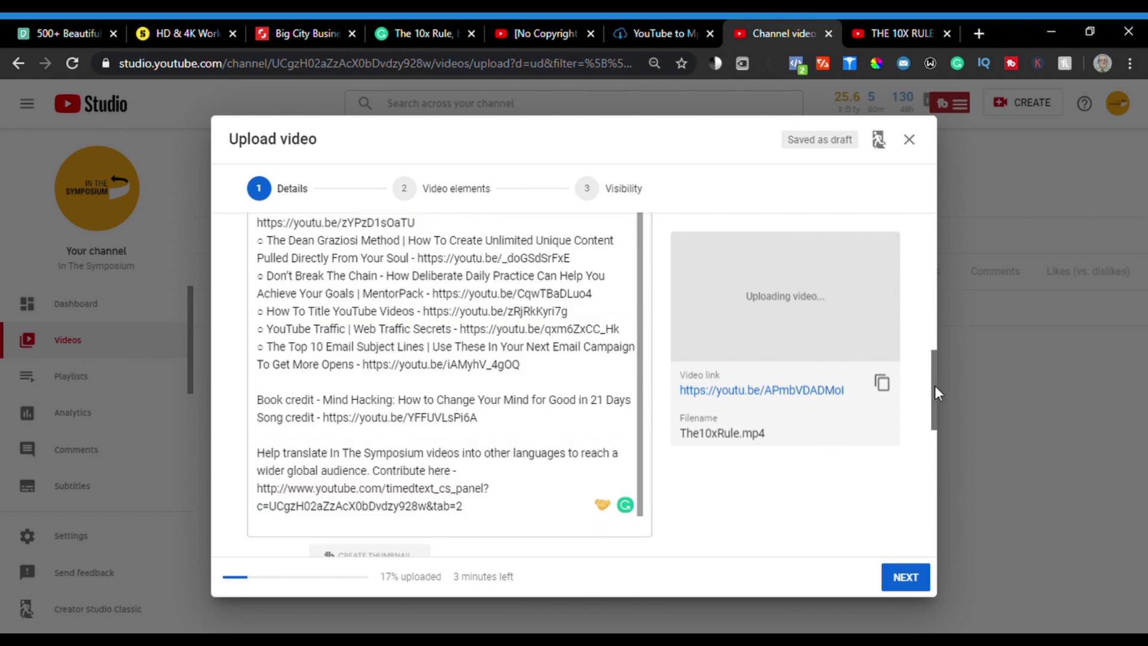
{"action": "left_click_drag", "start_coordinate": [935, 385], "coordinate": [932, 431]}
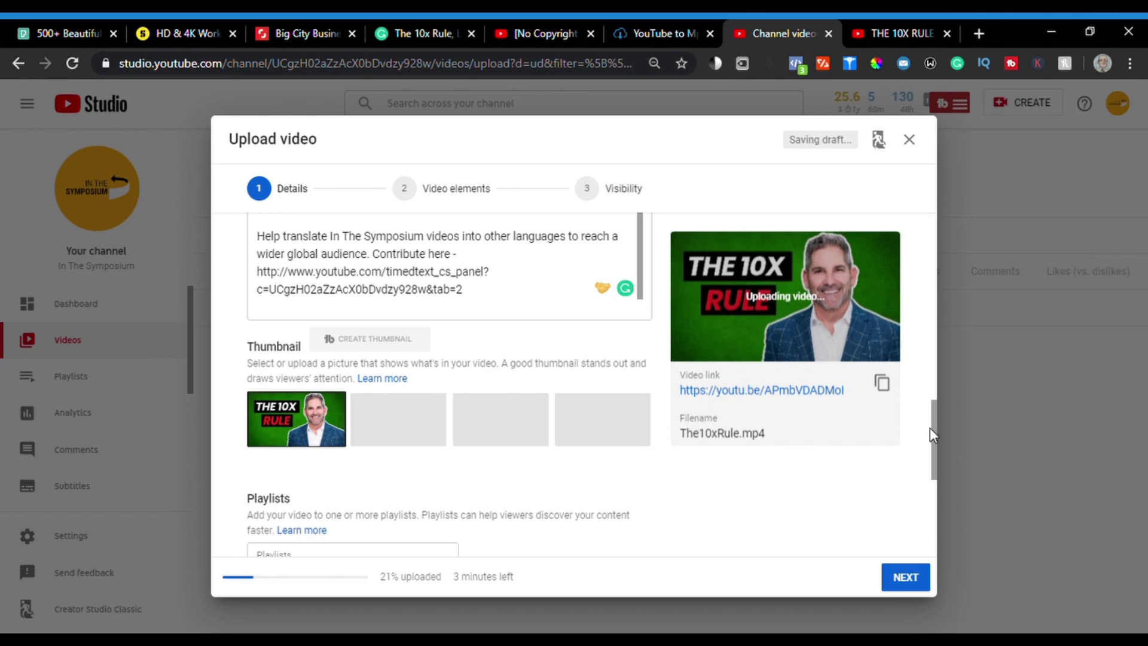
Add the video to the Personal Development playlist.
{"action": "left_click_drag", "start_coordinate": [931, 428], "coordinate": [936, 477]}
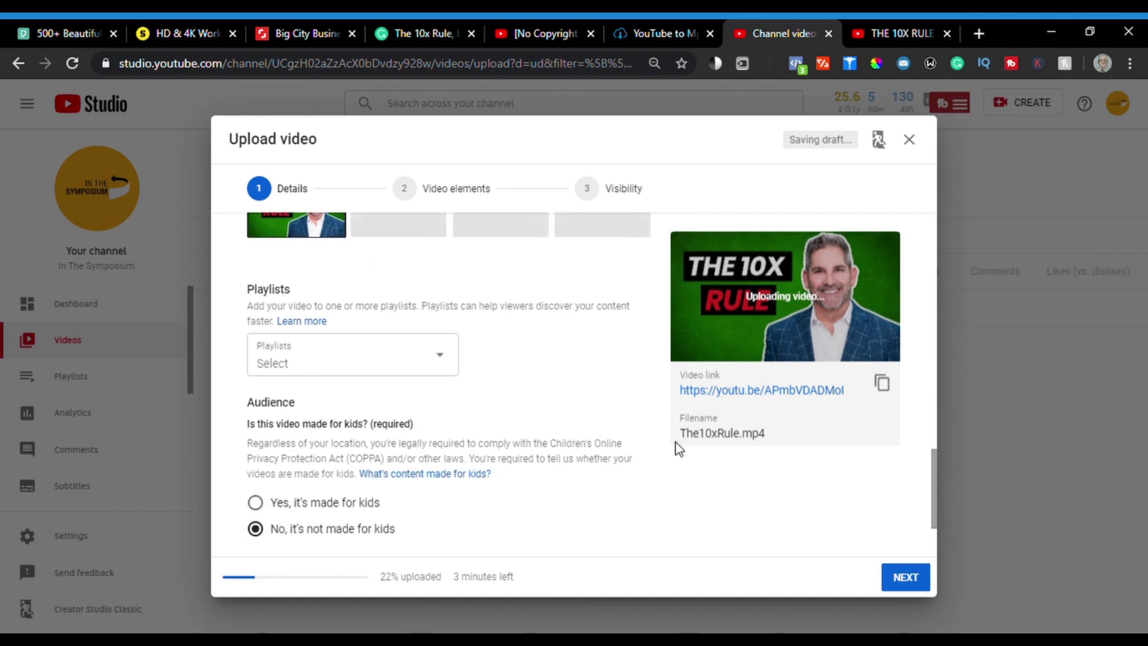
{"action": "left_click", "coordinate": [436, 366]}
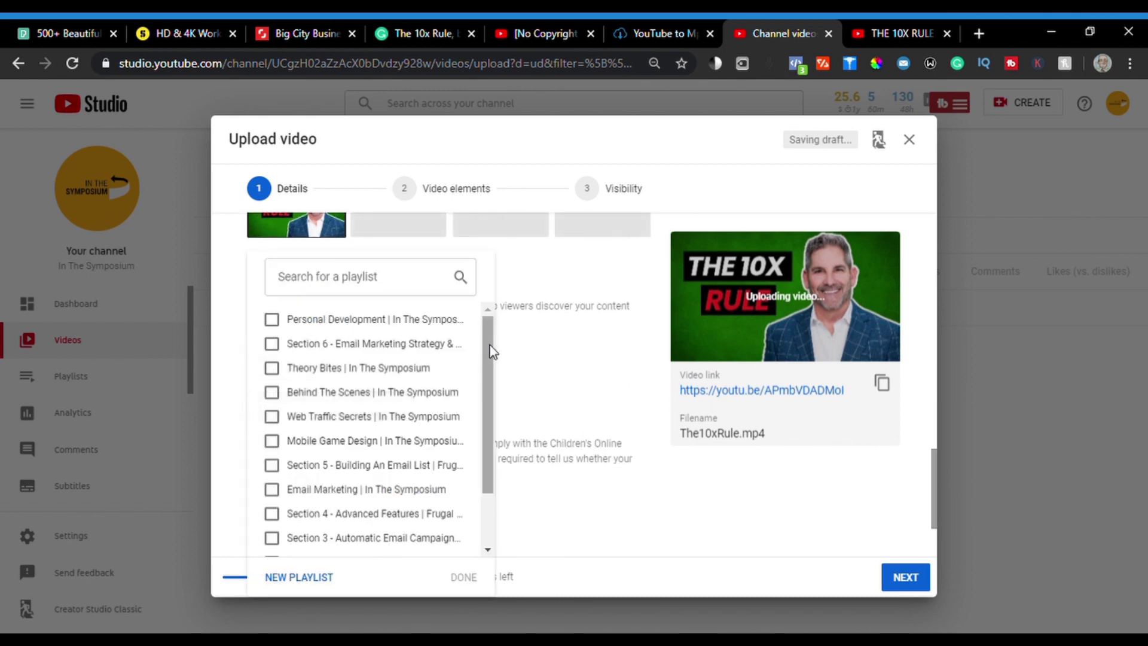
{"action": "left_click", "coordinate": [272, 320]}
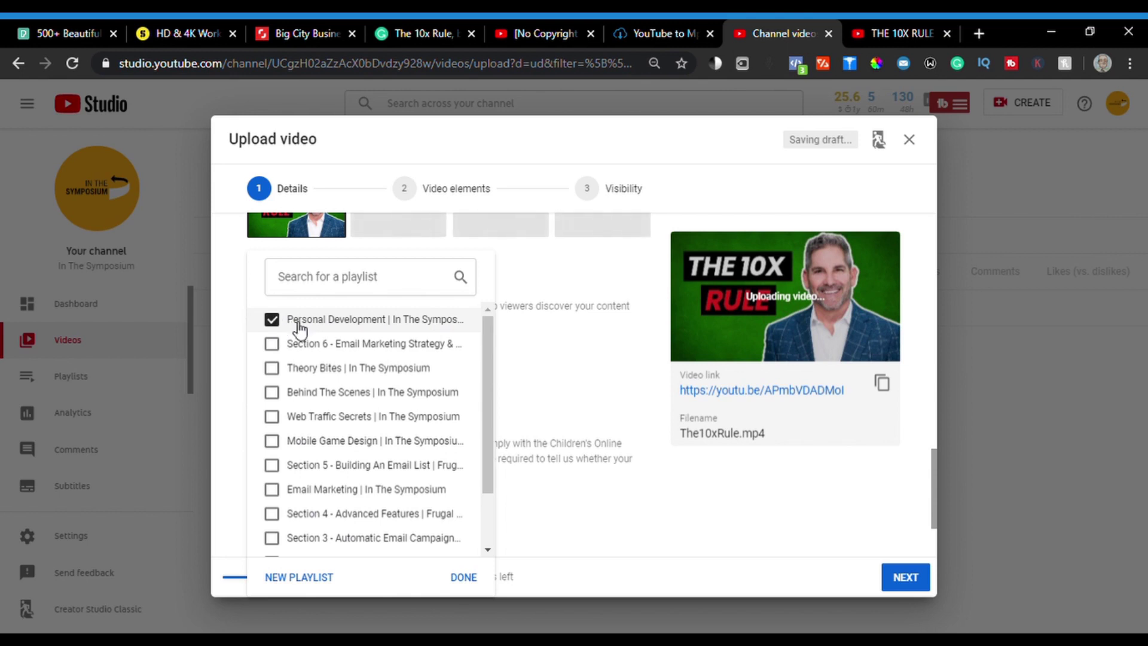
{"action": "left_click", "coordinate": [464, 578]}
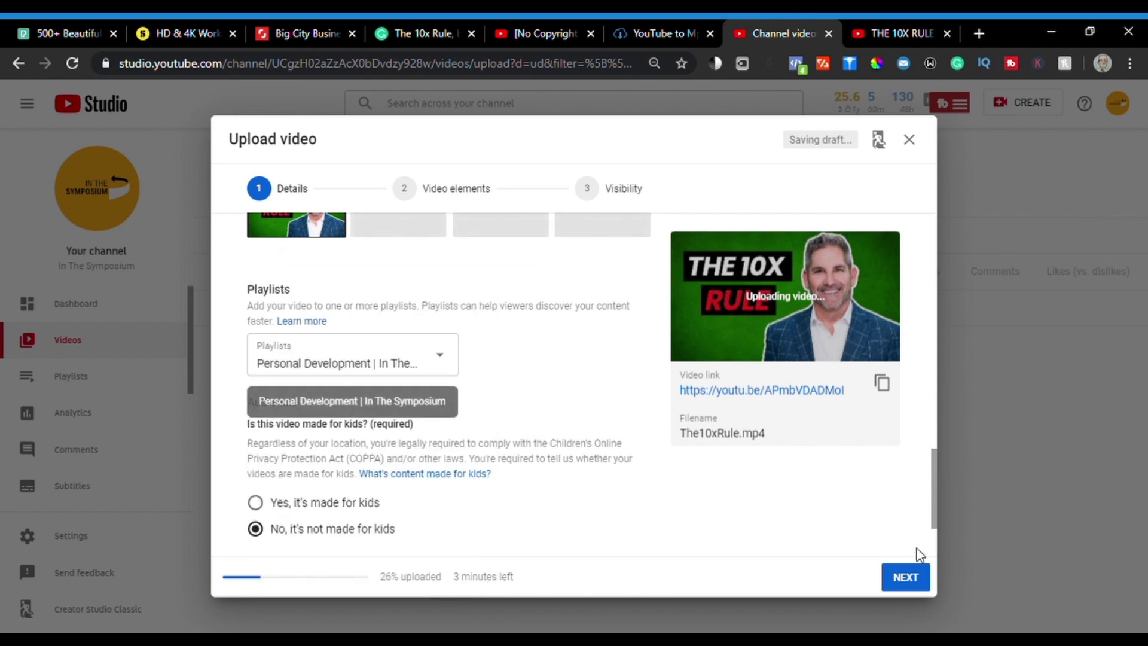
Expand MORE OPTIONS down to Tags, then switch to the 10X Rule summary video.
{"action": "left_click_drag", "start_coordinate": [932, 508], "coordinate": [935, 517]}
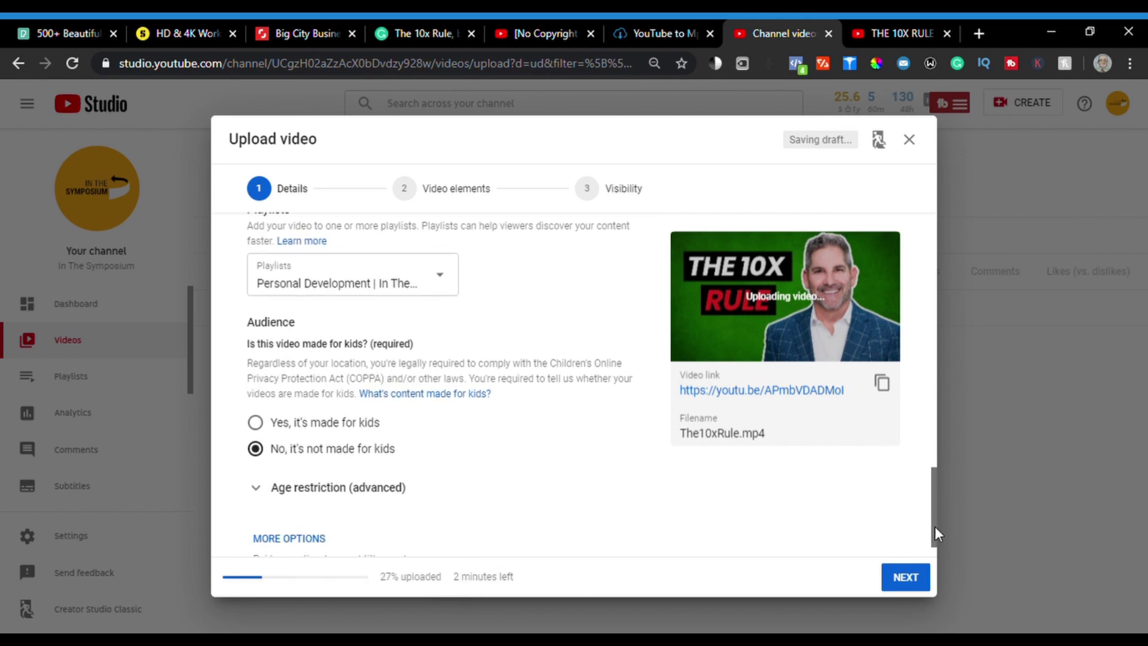
{"action": "left_click_drag", "start_coordinate": [935, 527], "coordinate": [935, 549]}
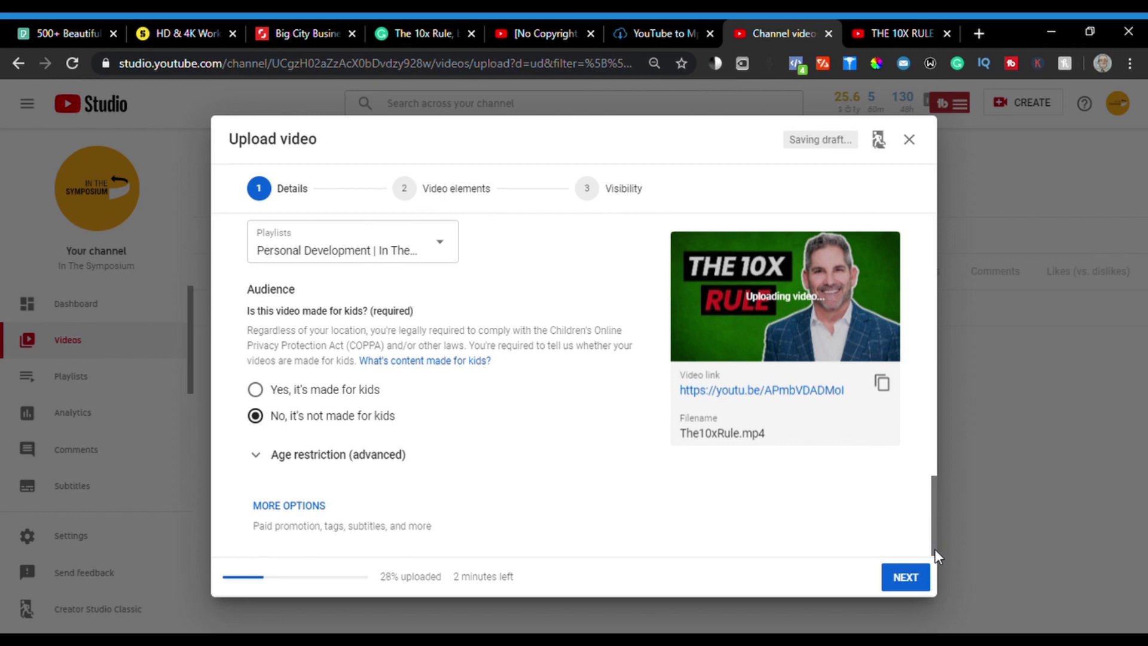
{"action": "left_click", "coordinate": [275, 511]}
{"action": "left_click_drag", "start_coordinate": [936, 403], "coordinate": [945, 443]}
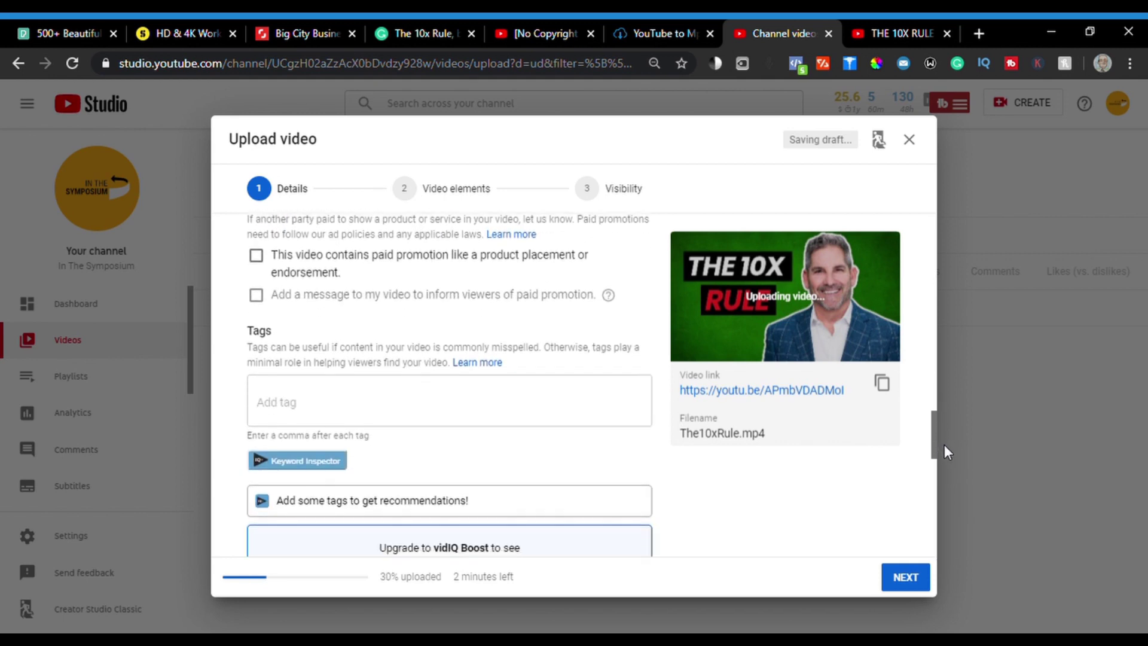
{"action": "left_click", "coordinate": [892, 31]}
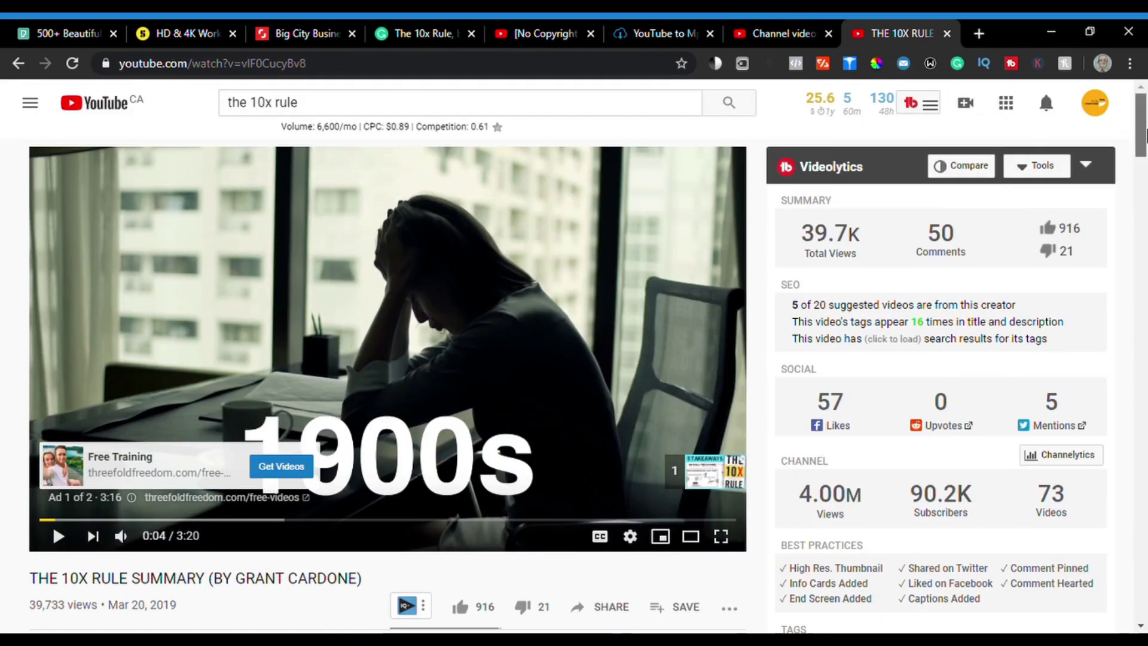
Copy all tags from THE 10X RULE SUMMARY video via vidIQ's Video Tags panel.
{"action": "left_click_drag", "start_coordinate": [1143, 136], "coordinate": [1145, 309]}
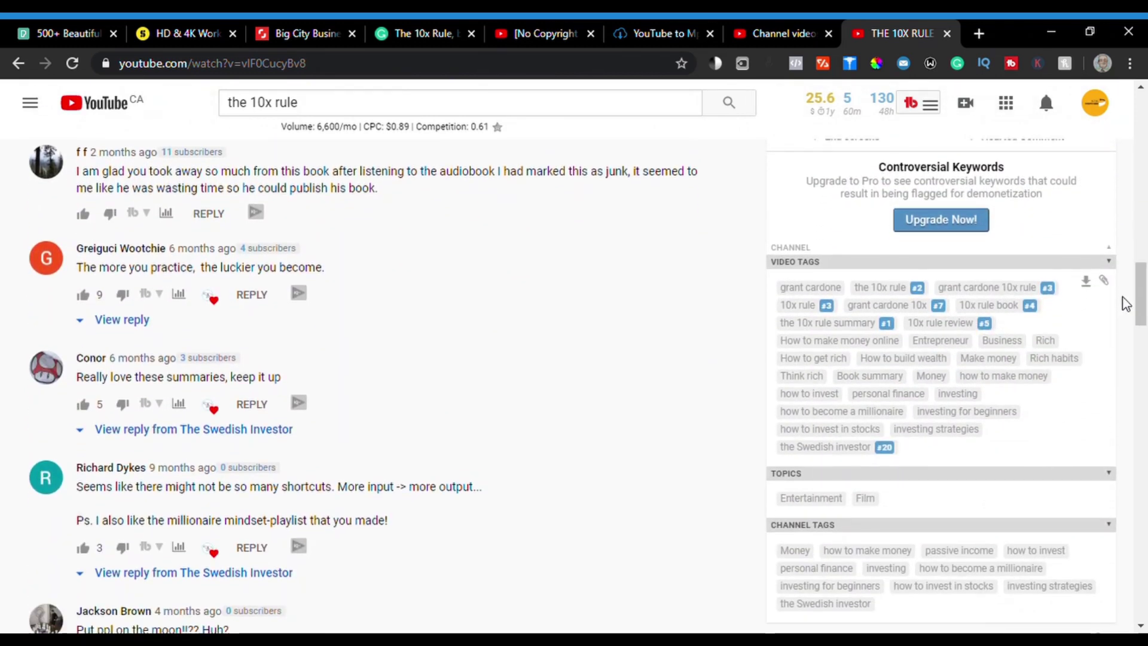
{"action": "left_click", "coordinate": [1105, 281]}
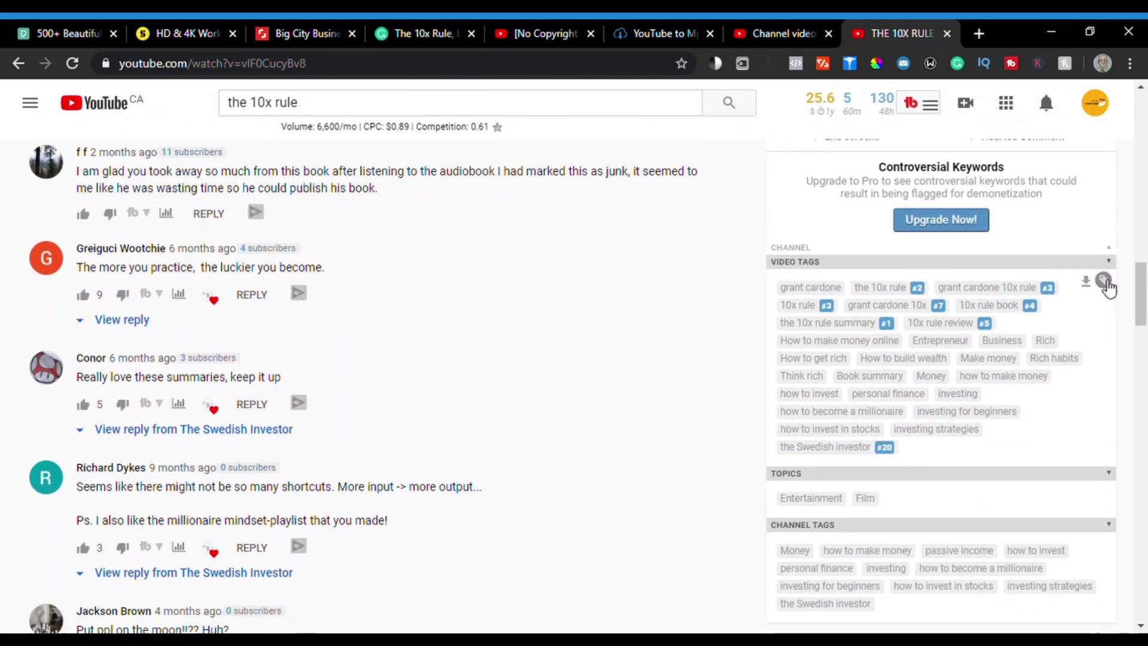
{"action": "left_click", "coordinate": [776, 31]}
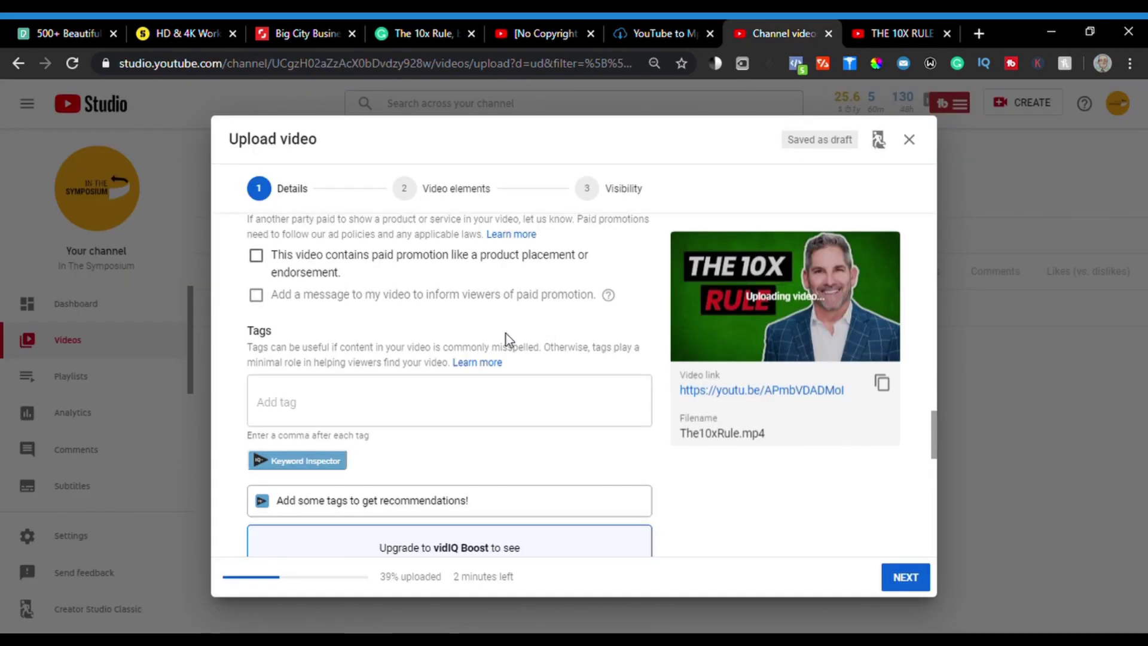
Paste the copied tags into the video's Tags field.
{"action": "left_click", "coordinate": [384, 407]}
{"action": "key", "text": "ctrl+v"}
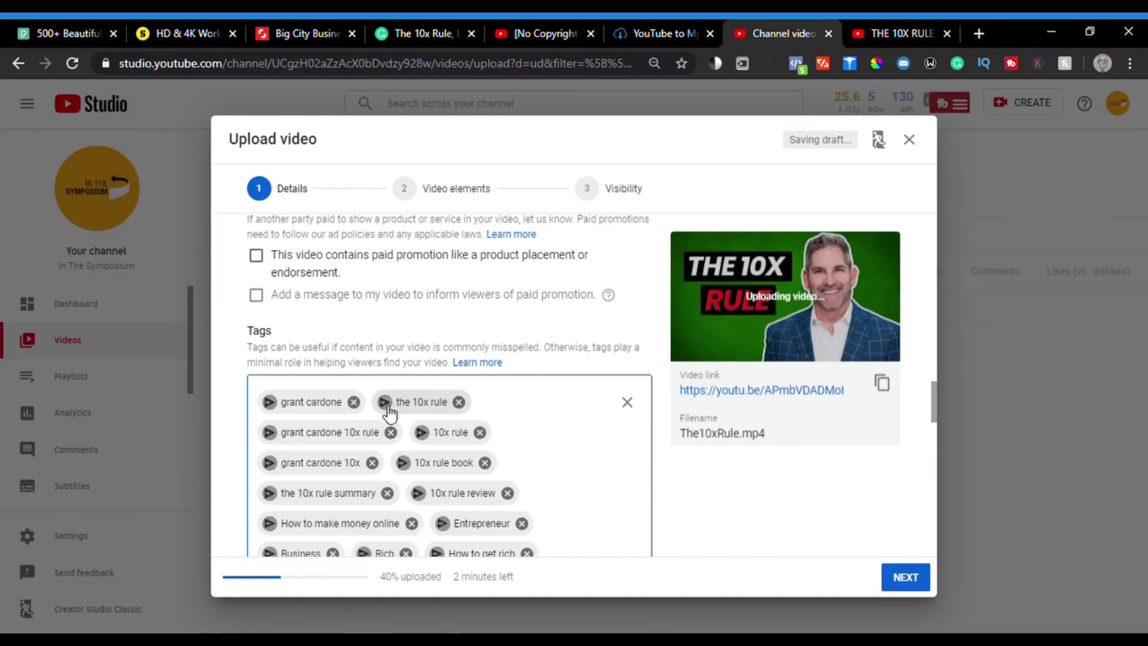
{"action": "scroll", "coordinate": [623, 462], "scroll_direction": "down", "scroll_amount": 3}
{"action": "scroll", "coordinate": [586, 430], "scroll_direction": "down", "scroll_amount": 3}
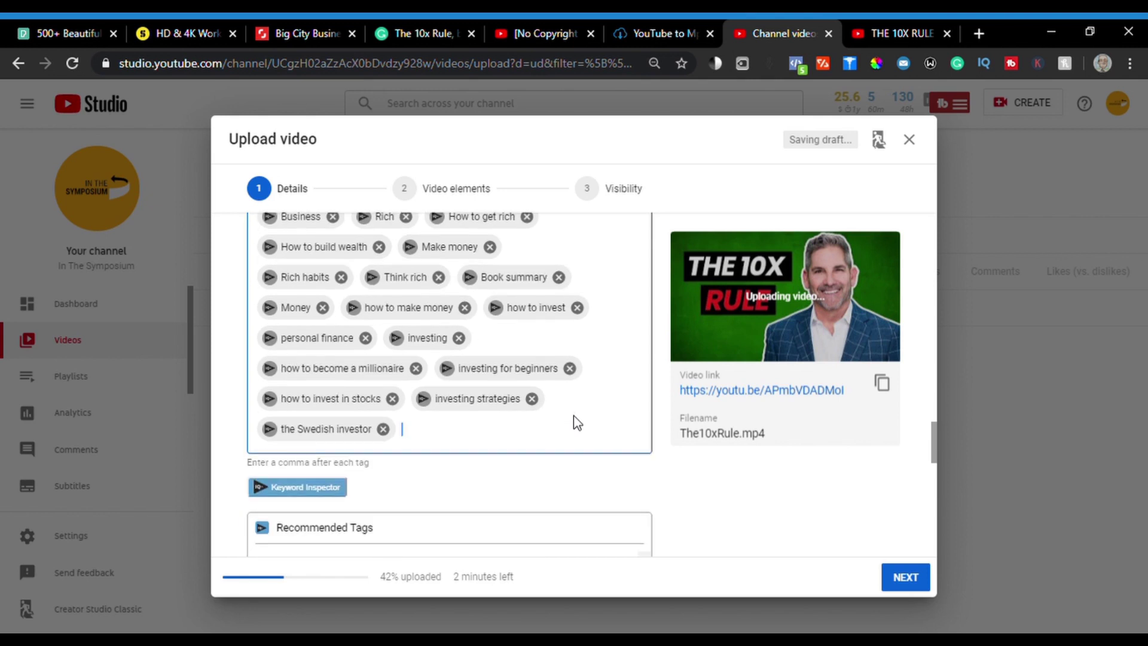
{"action": "scroll", "coordinate": [527, 422], "scroll_direction": "up", "scroll_amount": 2}
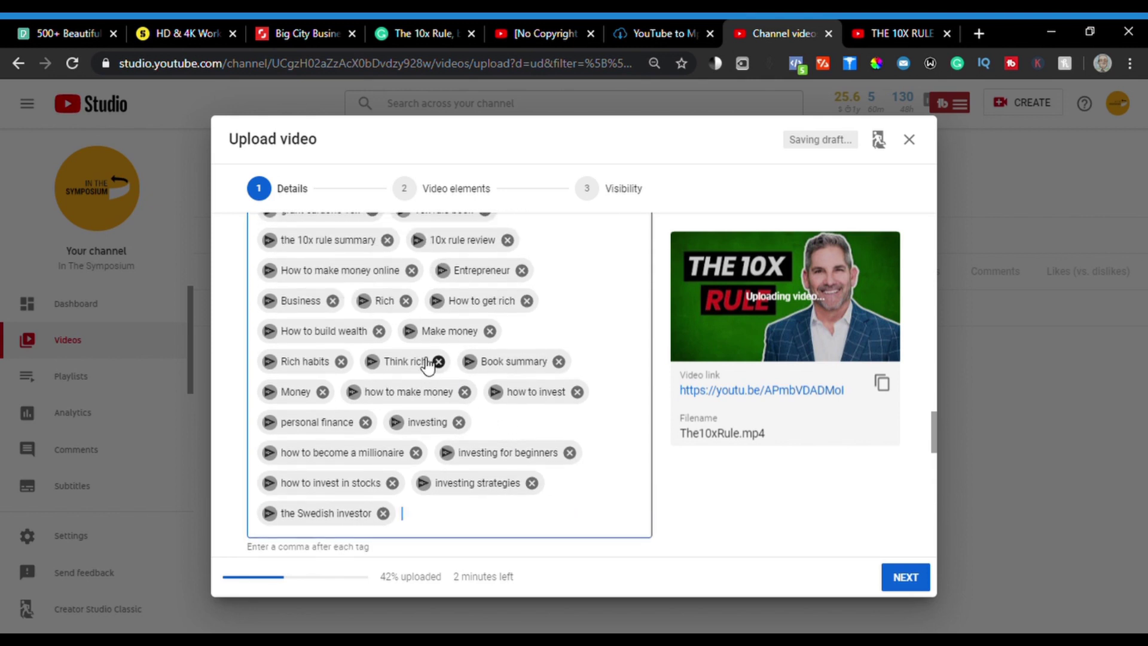
Remove the How to build wealth, Rich, How to get rich, investing strategies and how to invest in stocks tags.
{"action": "left_click", "coordinate": [379, 332]}
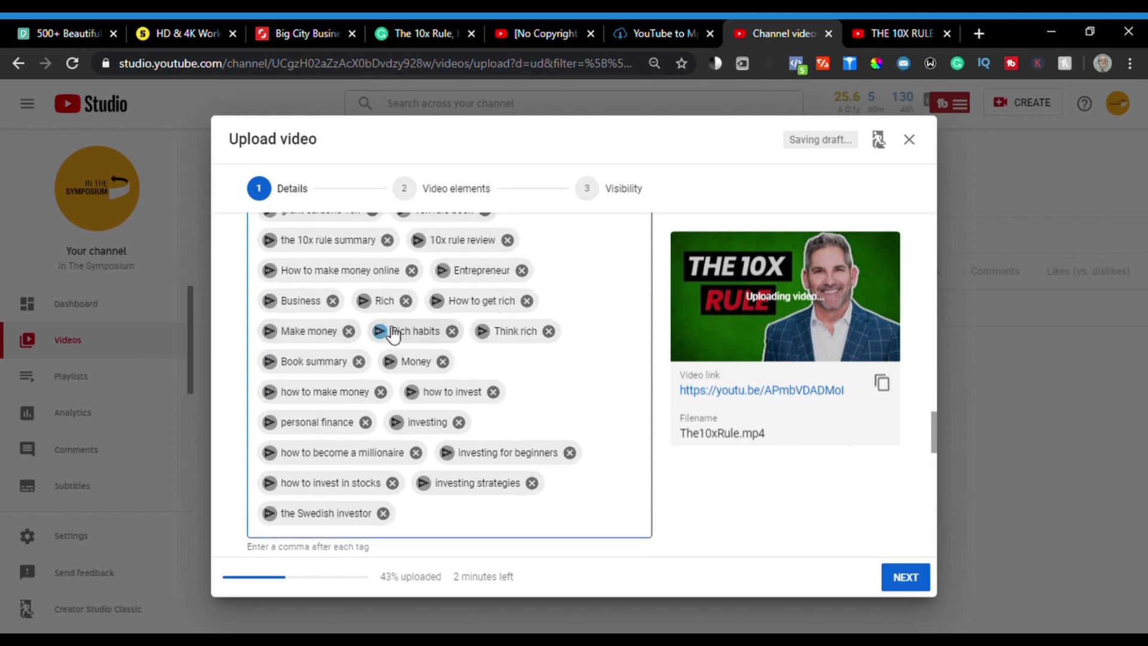
{"action": "left_click", "coordinate": [406, 301]}
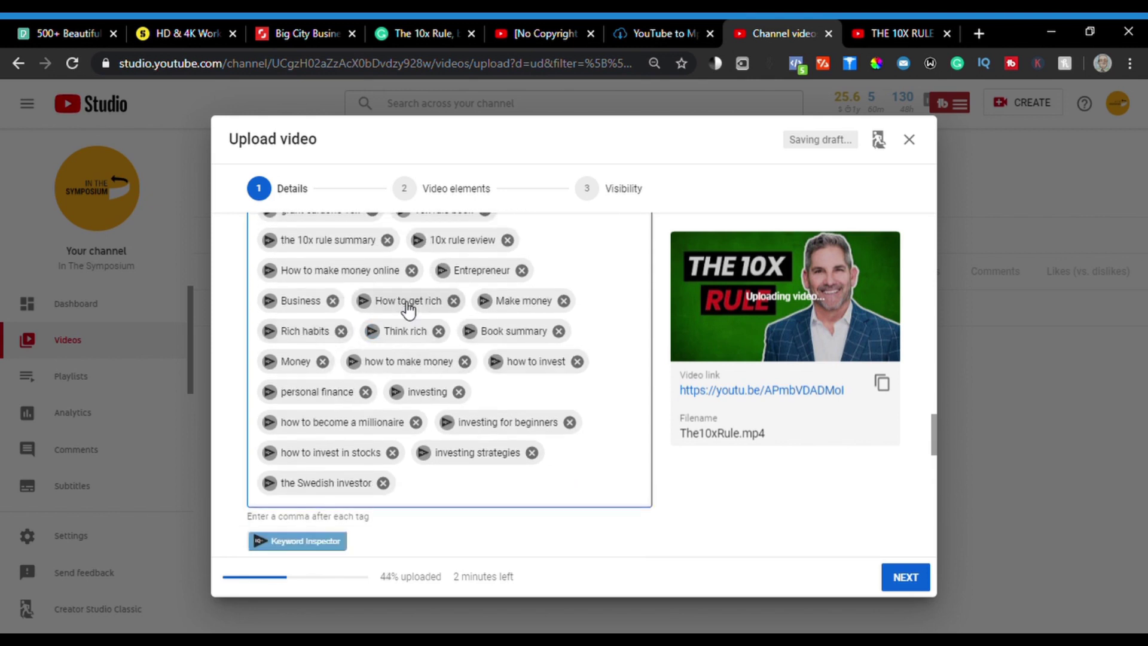
{"action": "left_click", "coordinate": [454, 301]}
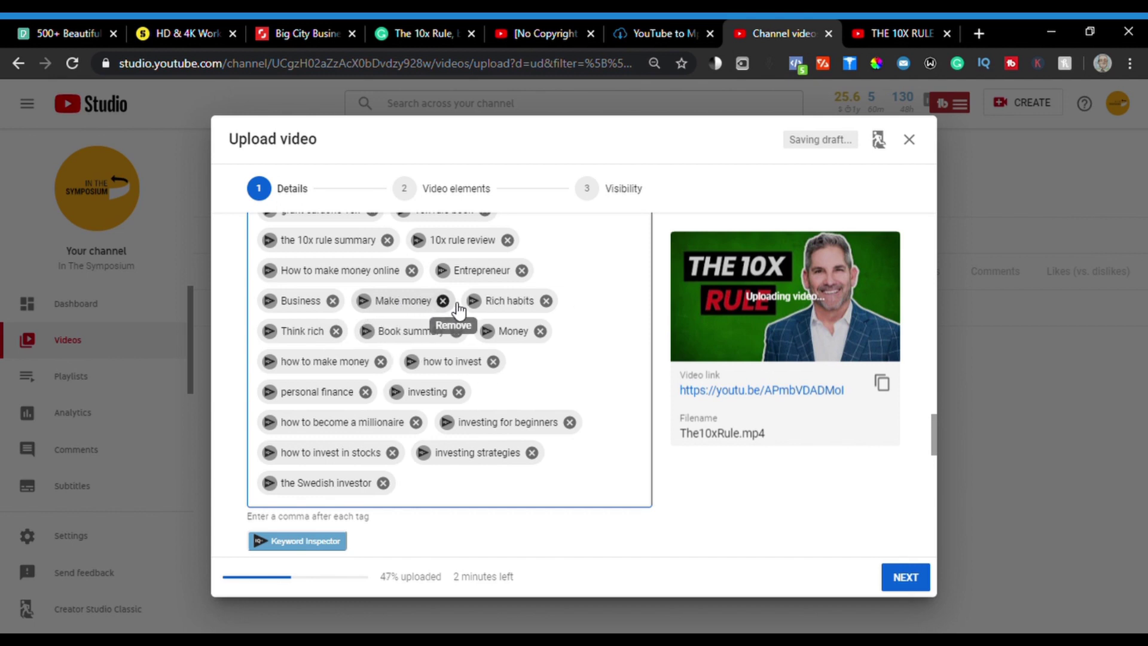
{"action": "left_click", "coordinate": [532, 453]}
{"action": "left_click", "coordinate": [393, 453]}
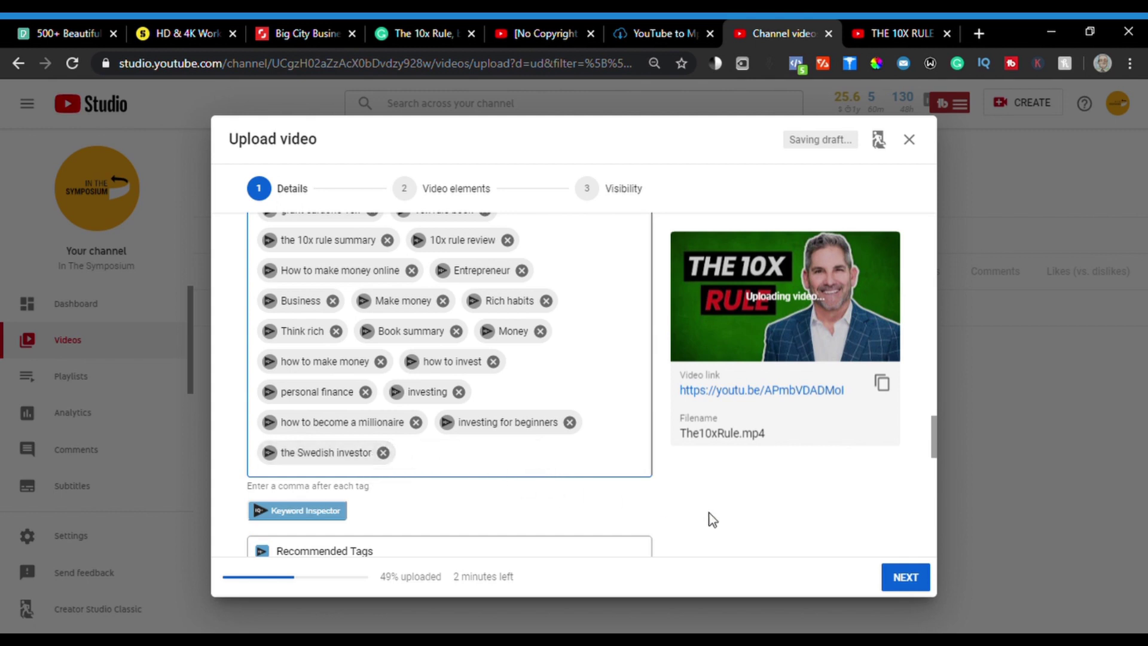
{"action": "left_click_drag", "start_coordinate": [937, 418], "coordinate": [939, 483]}
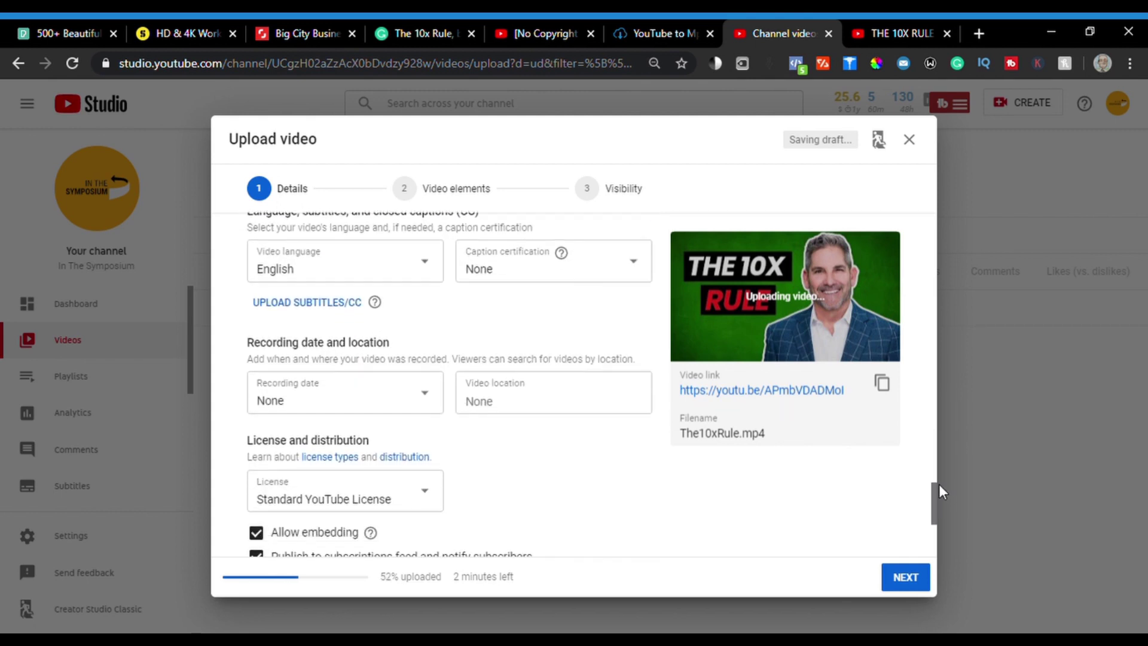
Set the recording date to Jan 5, 2020 and start on the video location.
{"action": "left_click", "coordinate": [410, 405]}
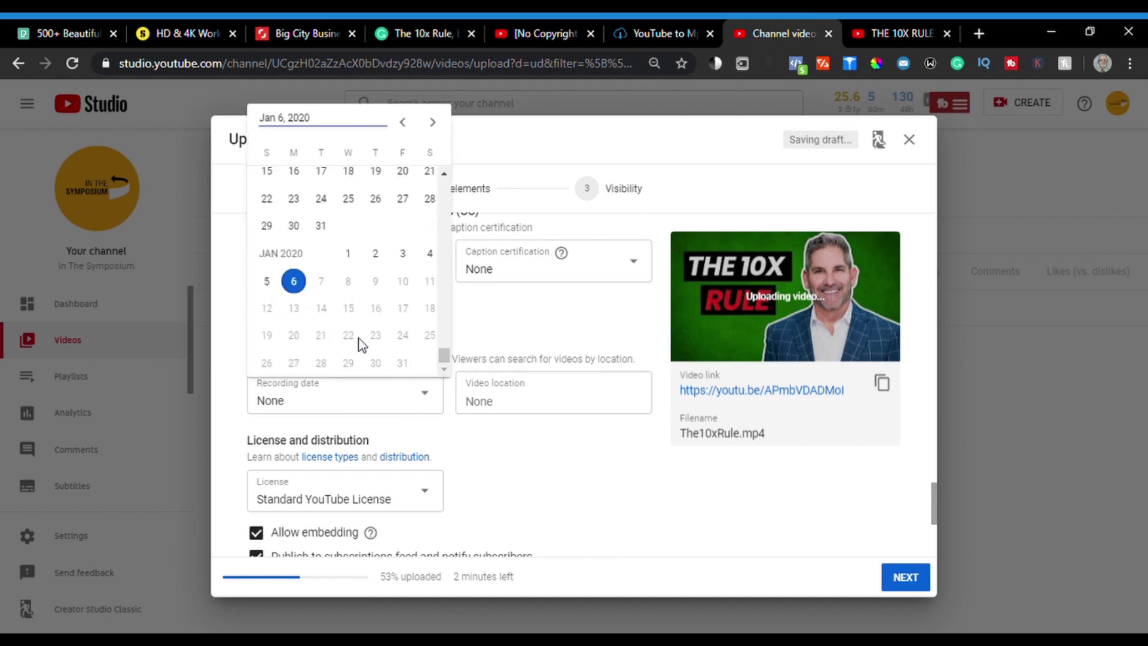
{"action": "left_click", "coordinate": [267, 281]}
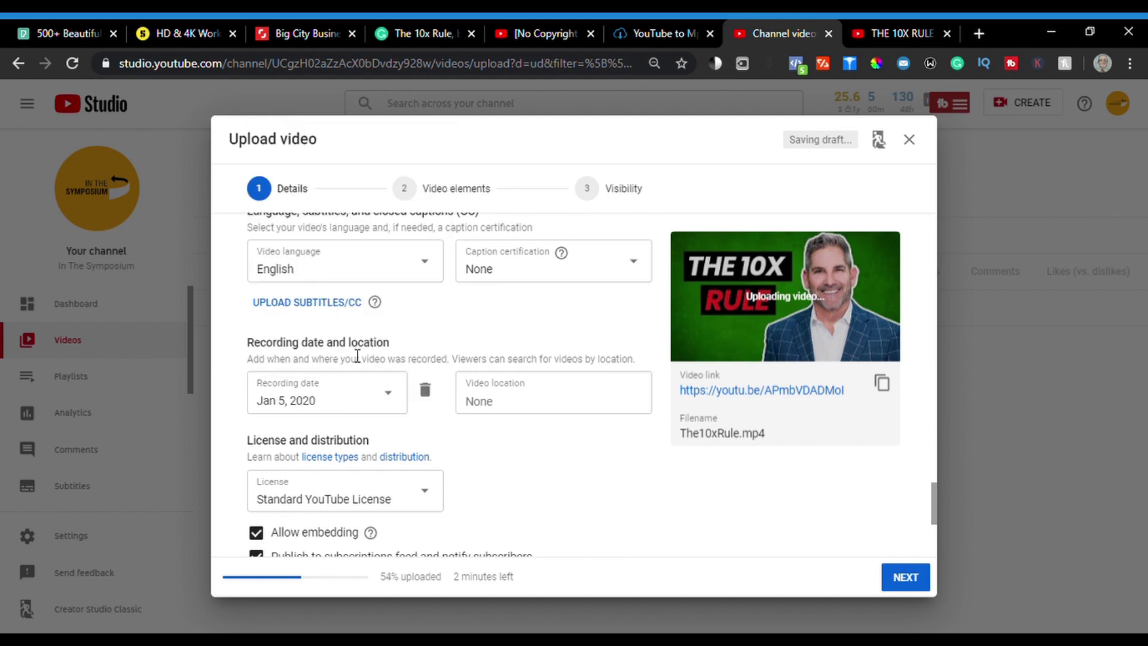
{"action": "left_click", "coordinate": [541, 408]}
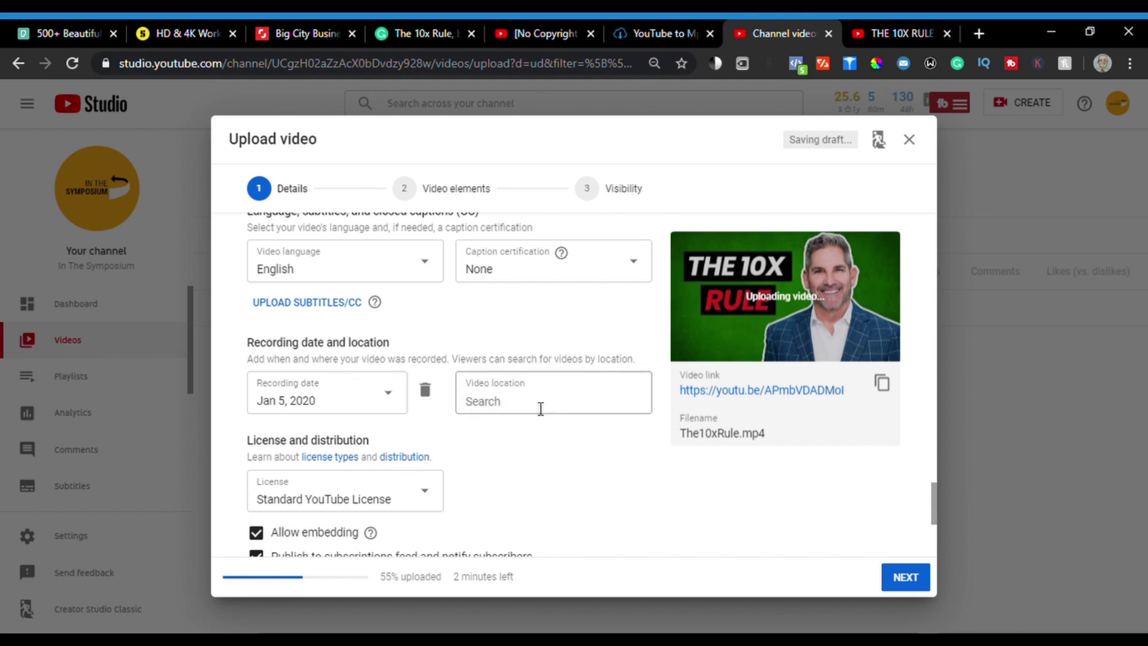
Select the description's course link and hashtag lines, then advance to Video elements.
{"action": "left_click_drag", "start_coordinate": [937, 507], "coordinate": [941, 252]}
{"action": "double_click", "coordinate": [459, 310]}
{"action": "left_click_drag", "start_coordinate": [418, 315], "coordinate": [257, 299]}
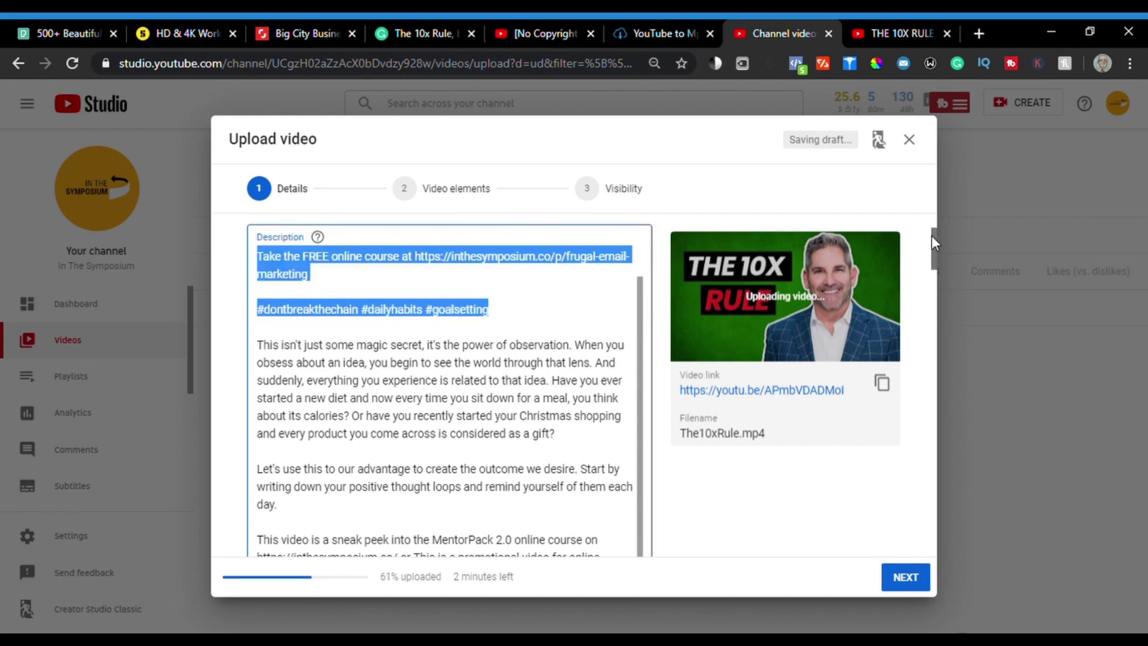
{"action": "left_click_drag", "start_coordinate": [934, 242], "coordinate": [942, 540]}
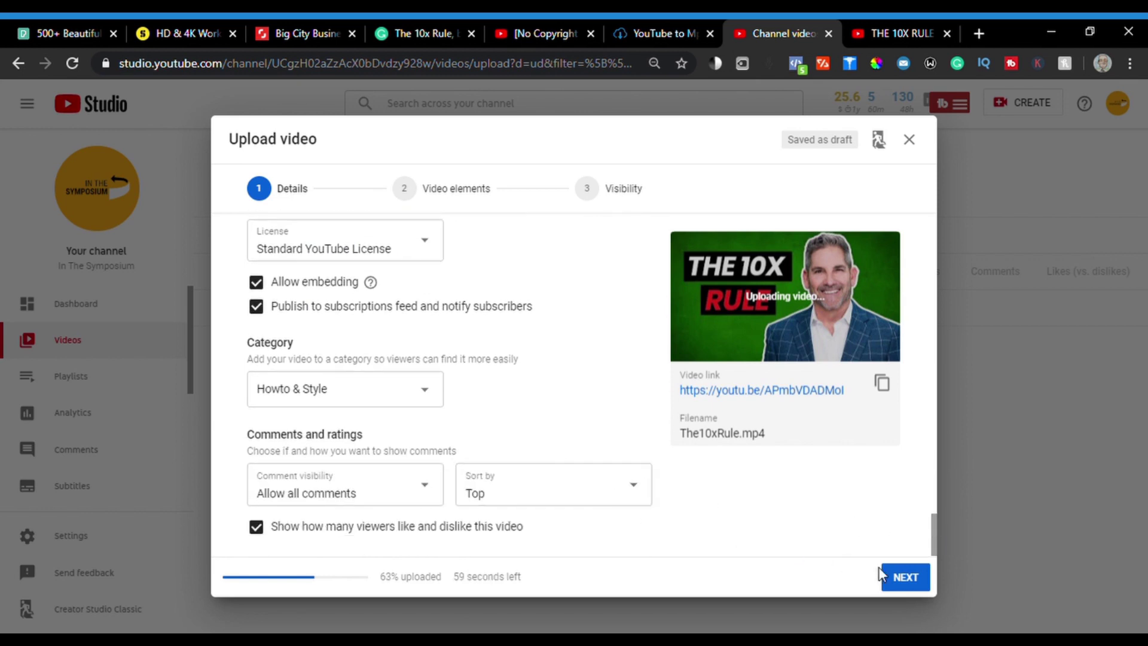
{"action": "left_click", "coordinate": [911, 581]}
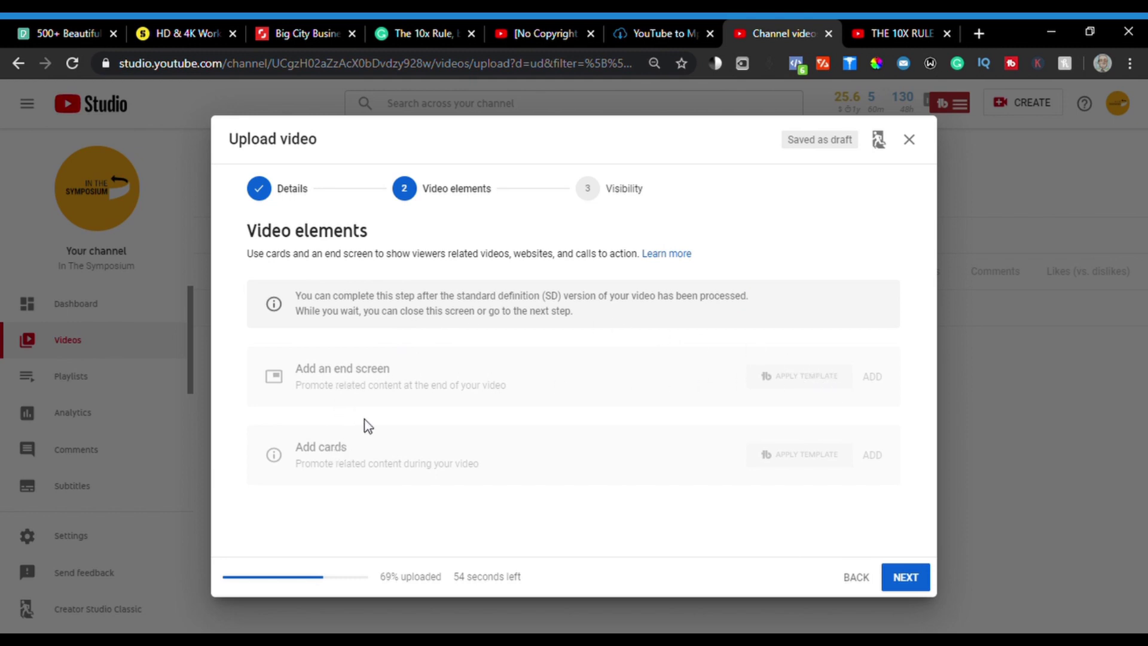
Jump to the Visibility step and expand Publish now with Public chosen.
{"action": "left_click", "coordinate": [613, 199]}
{"action": "left_click", "coordinate": [626, 312]}
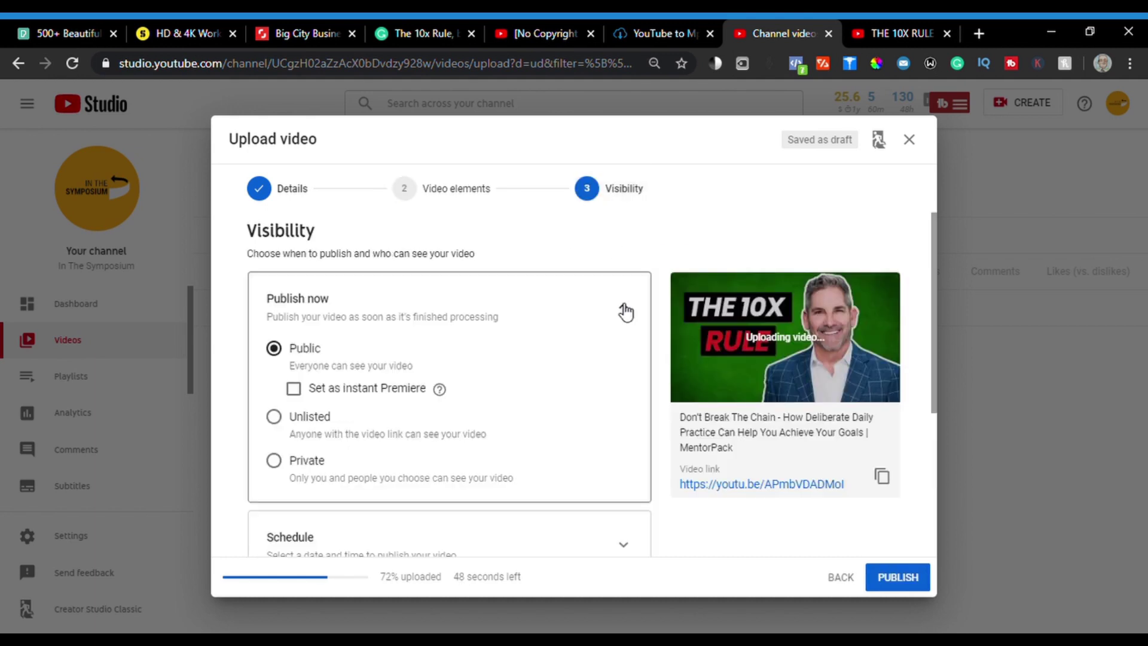